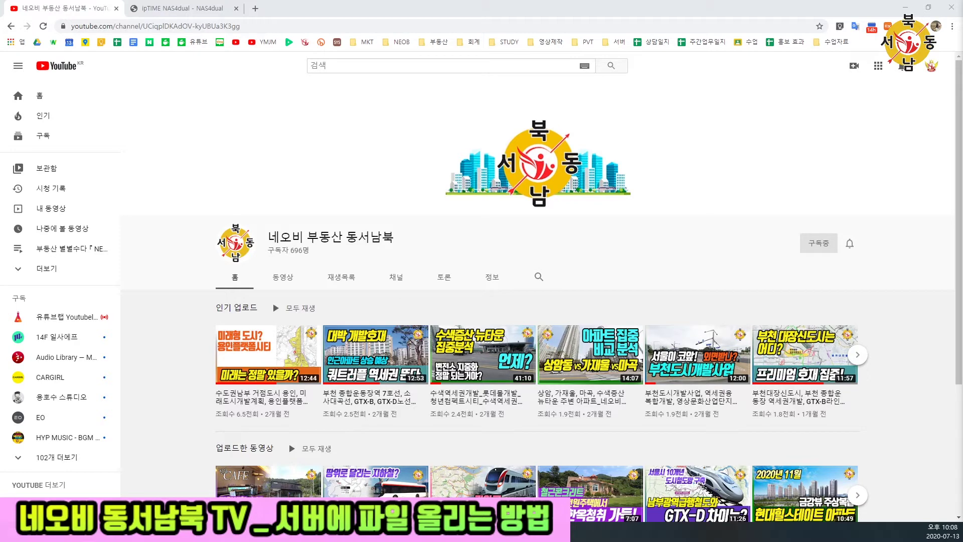
- Log in to the ipTIME NAS4dual web explorer with the account and password
left_click(184, 8)
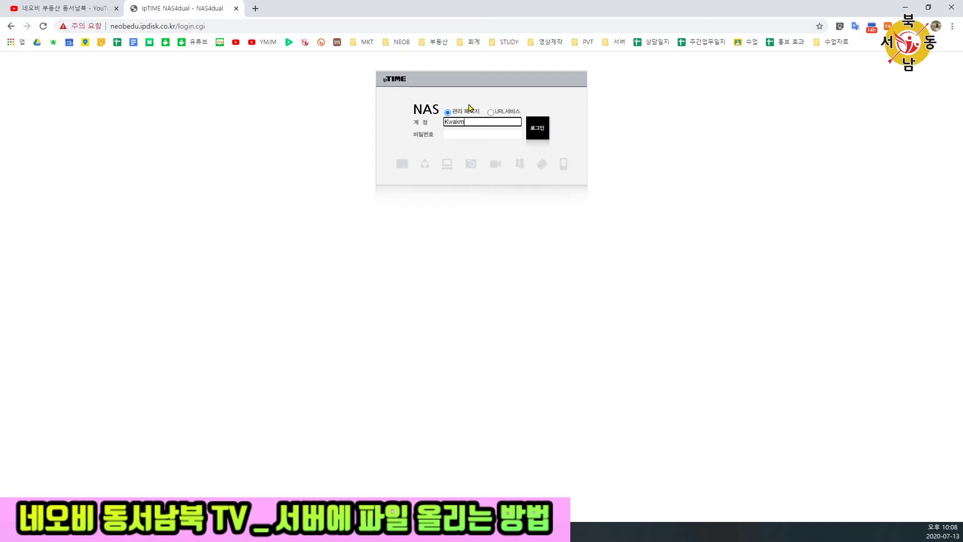
key("Tab")
type("n")
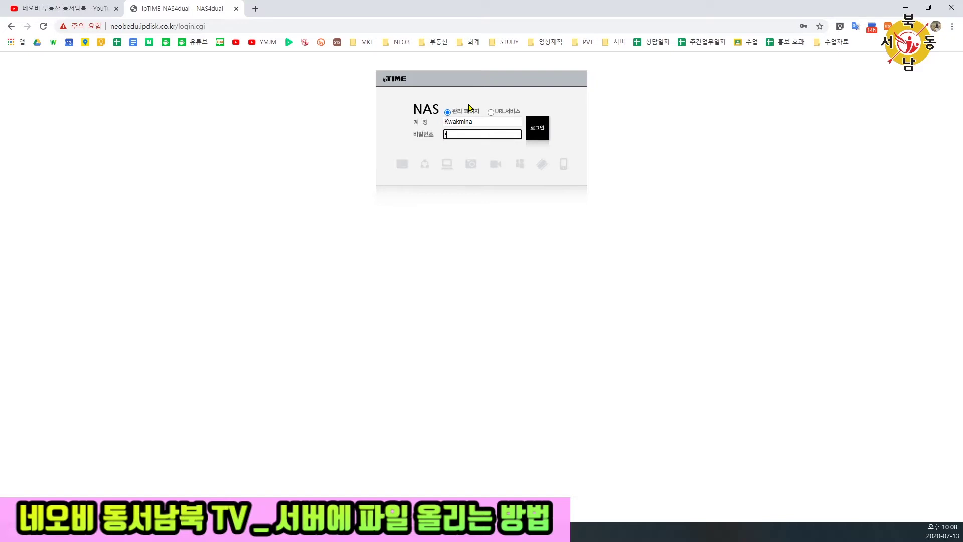
key("Return")
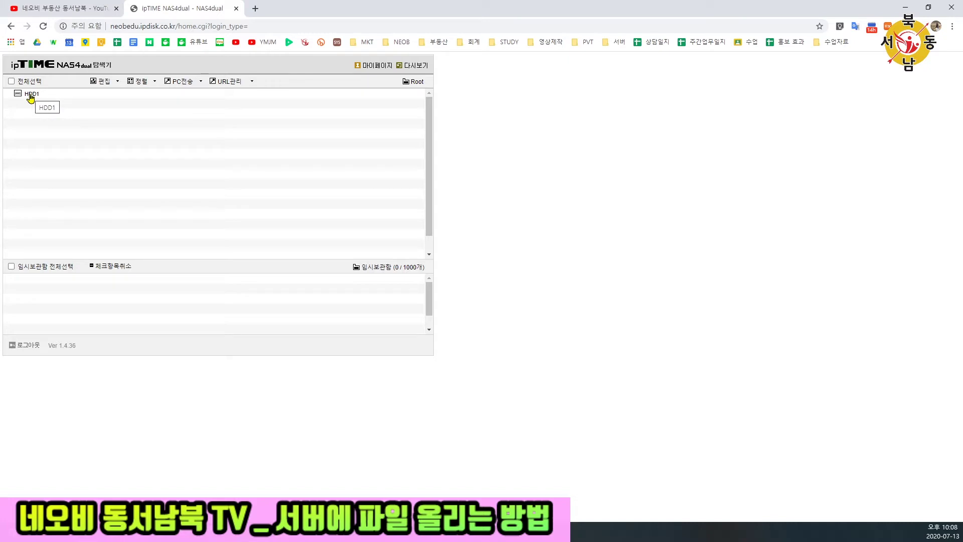
- Open HDD1 > home > 7월3주차_업로드(0713~0719) and snap the NAS page into its own right-half window
left_click(31, 95)
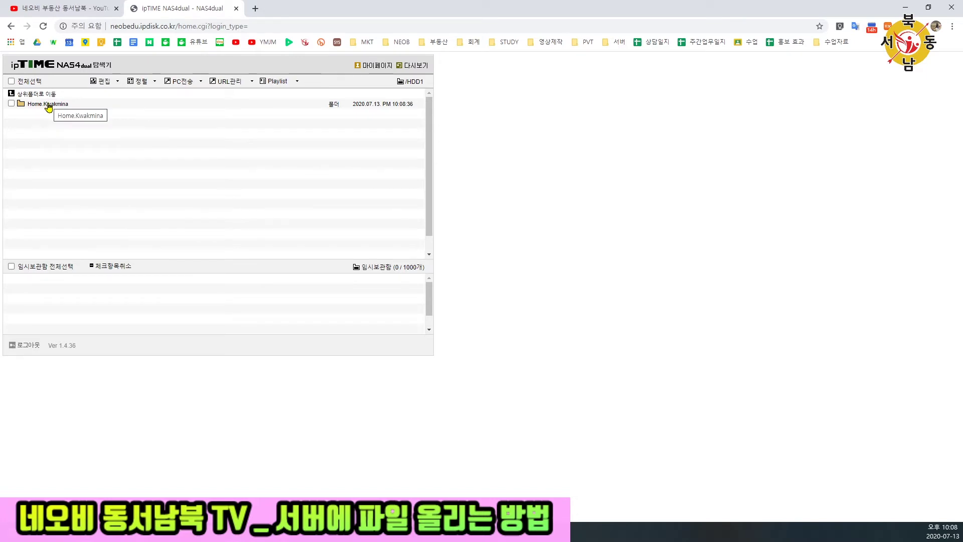
left_click(48, 105)
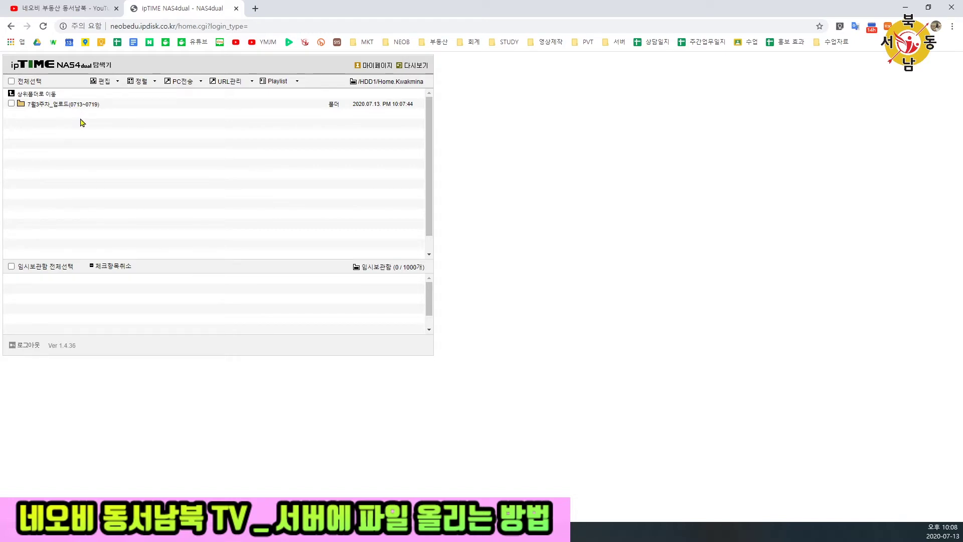
left_click(77, 105)
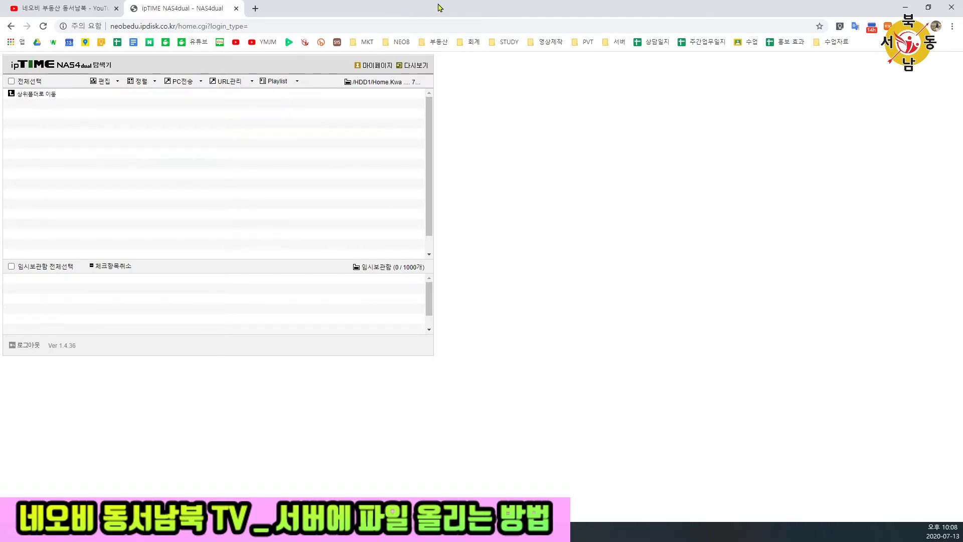
left_click_drag(200, 8, 499, 30)
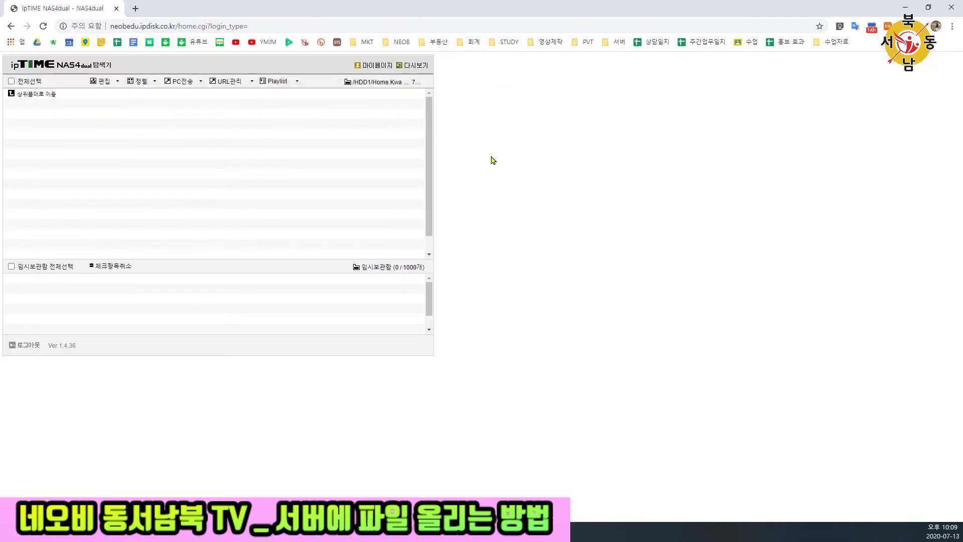
key("super+Right")
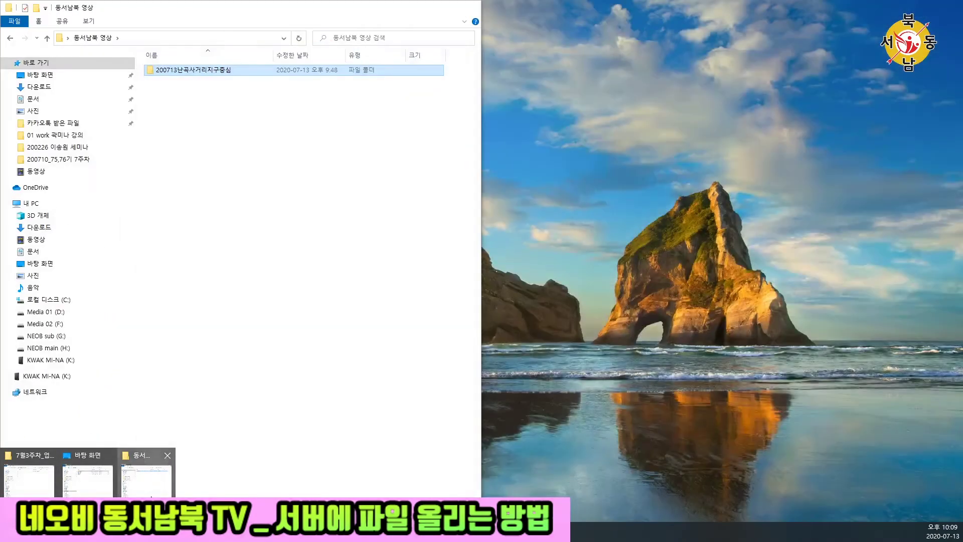
- Upload the .prproj project and 네오비 내용정리폼 .docx from 200713난곡사거리지구중심 to the NAS folder
left_click(146, 471)
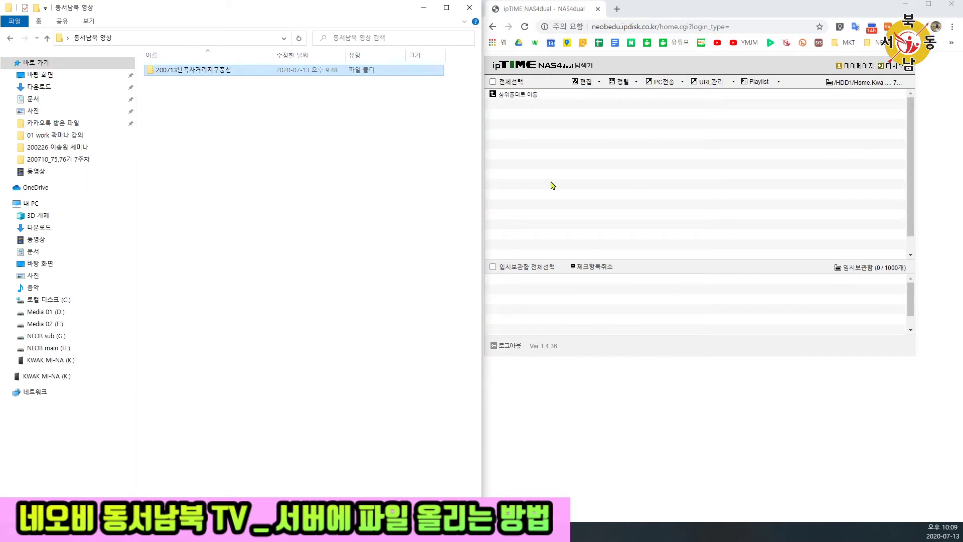
left_click(333, 123)
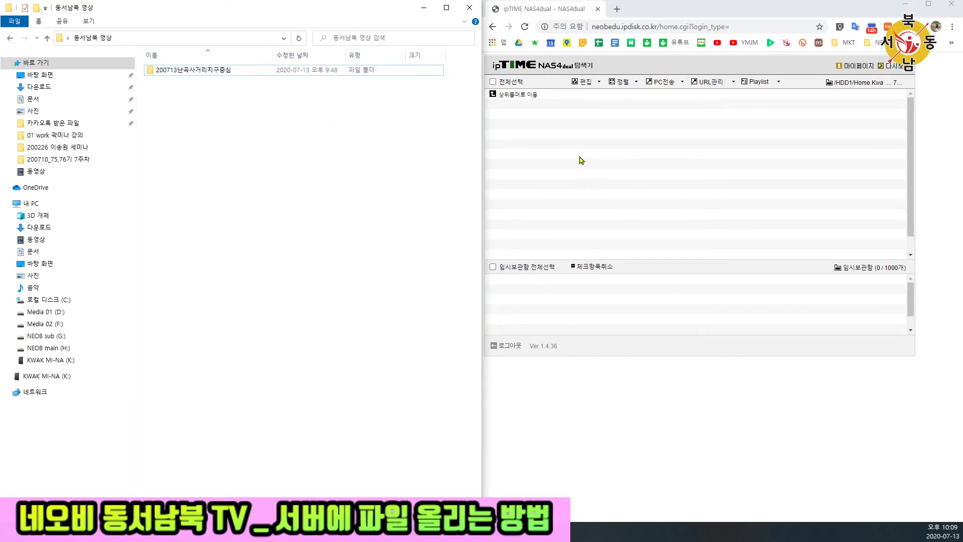
left_click(655, 191)
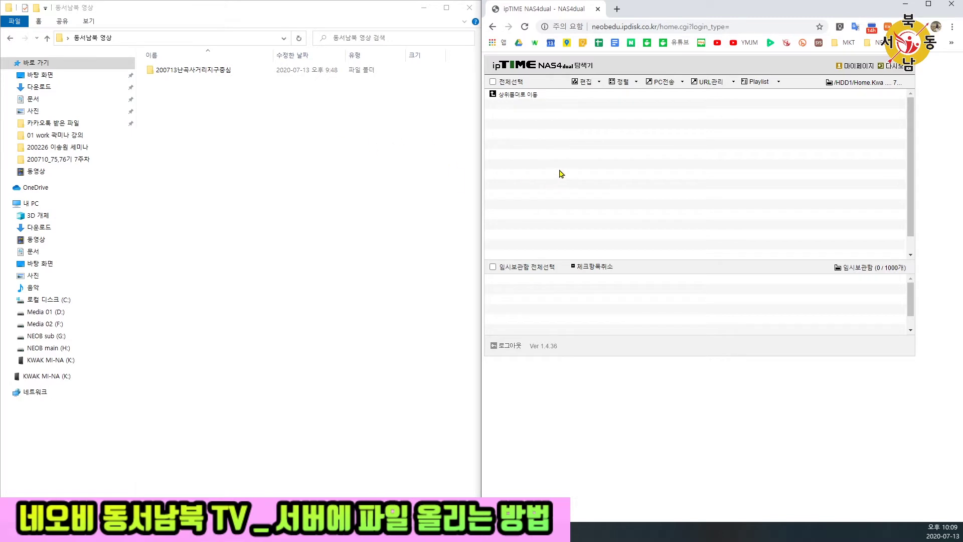
left_click(170, 73)
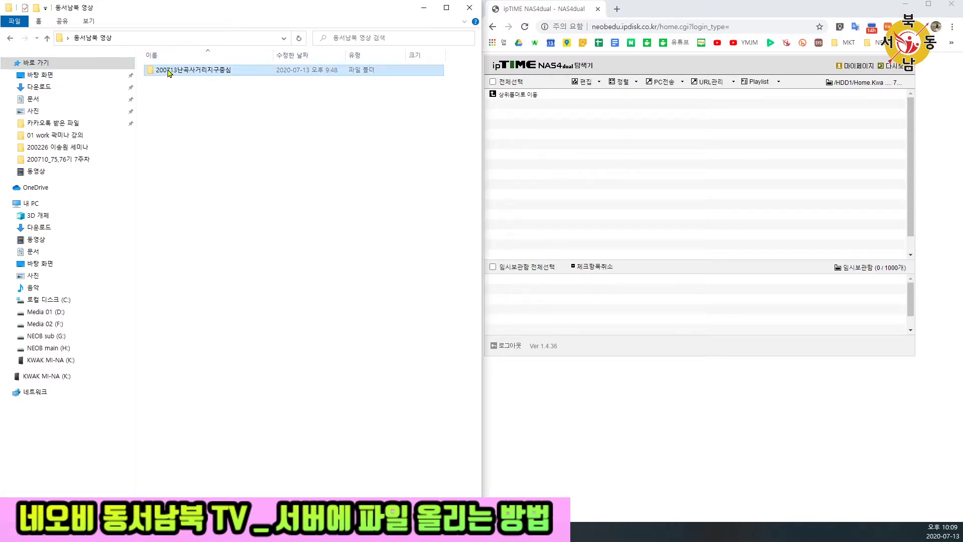
left_click_drag(169, 74, 600, 146)
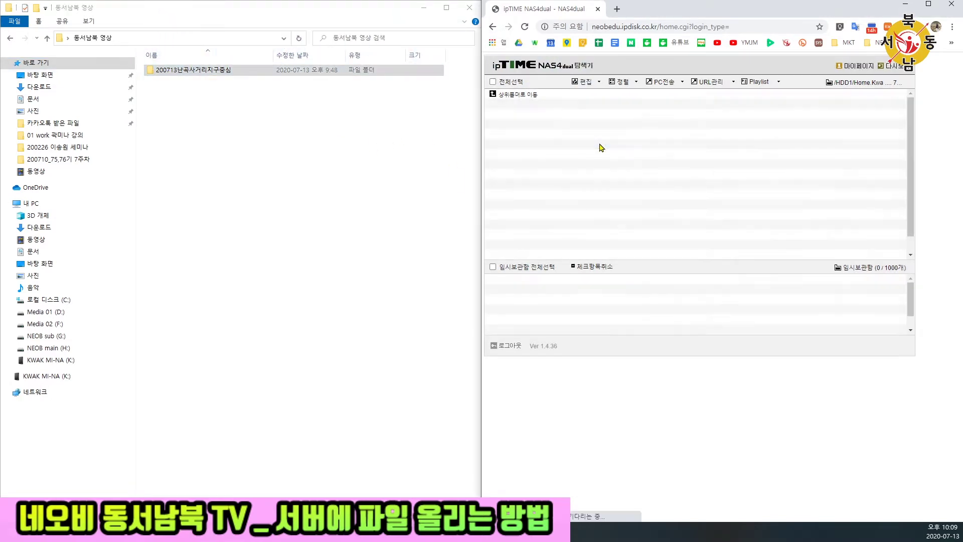
double_click(231, 70)
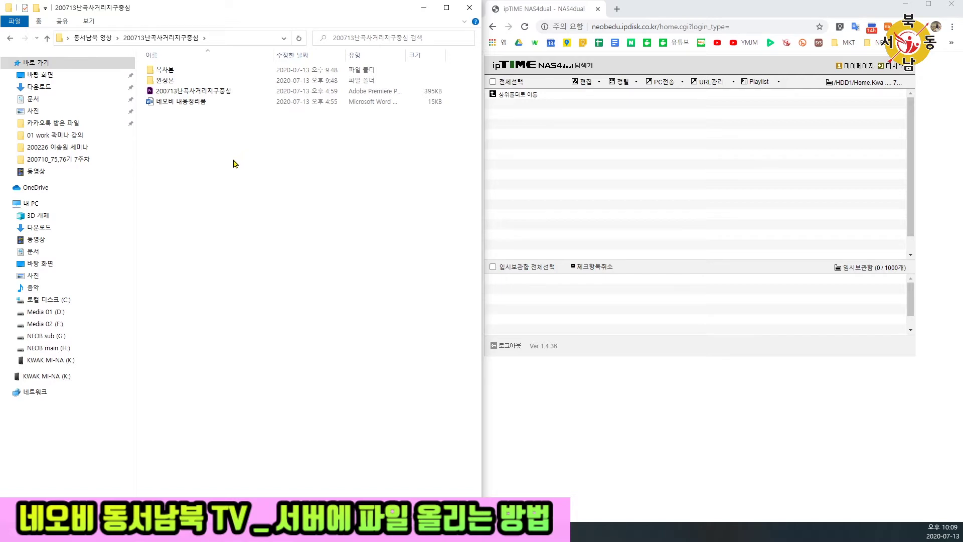
left_click_drag(233, 165, 590, 168)
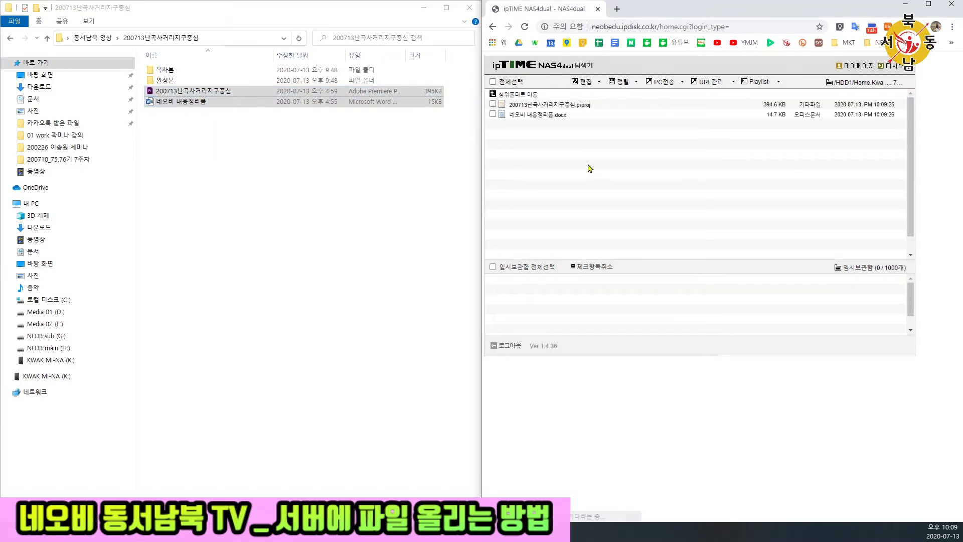
- Upload the finished 200713난곡지구중심.mp4 from the 완성본 folder to the NAS folder
double_click(180, 71)
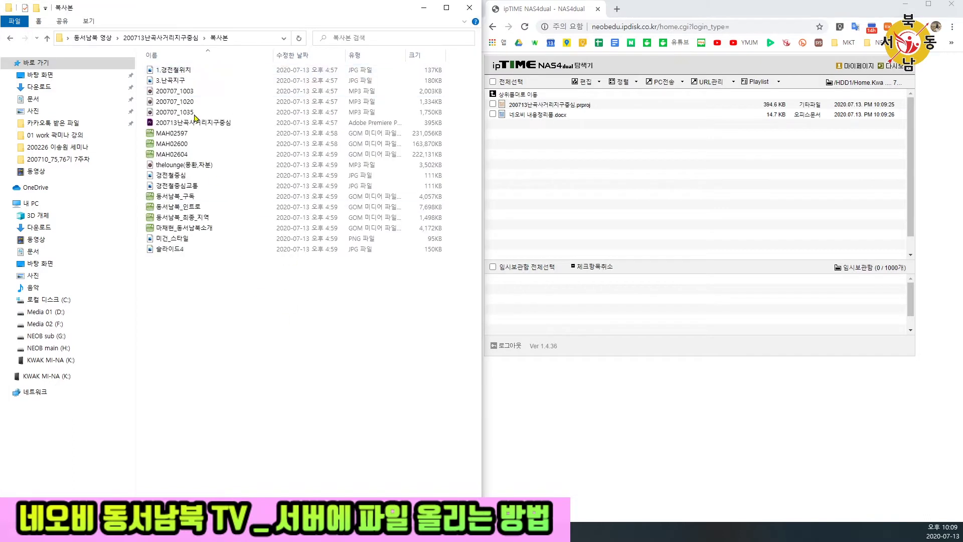
left_click(167, 38)
double_click(166, 80)
left_click_drag(268, 192, 597, 156)
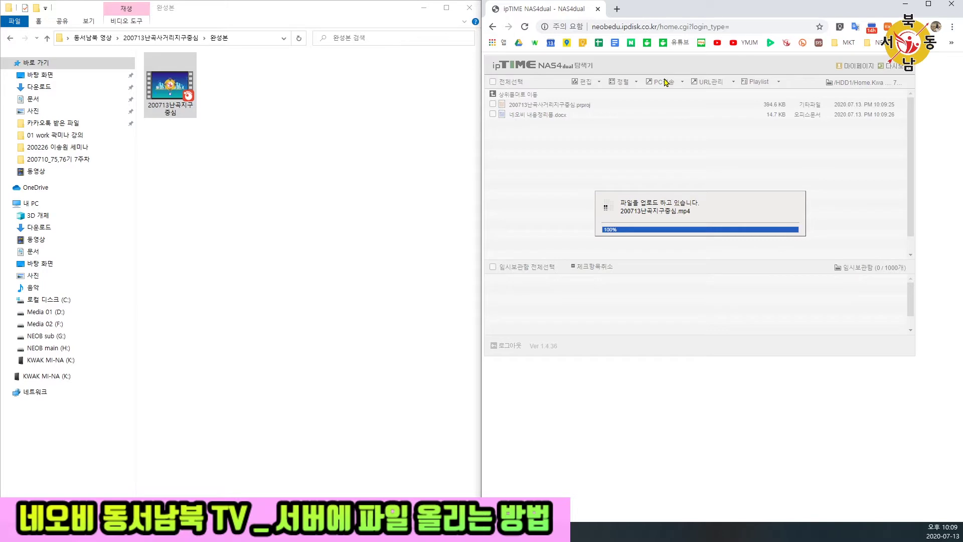
left_click(666, 82)
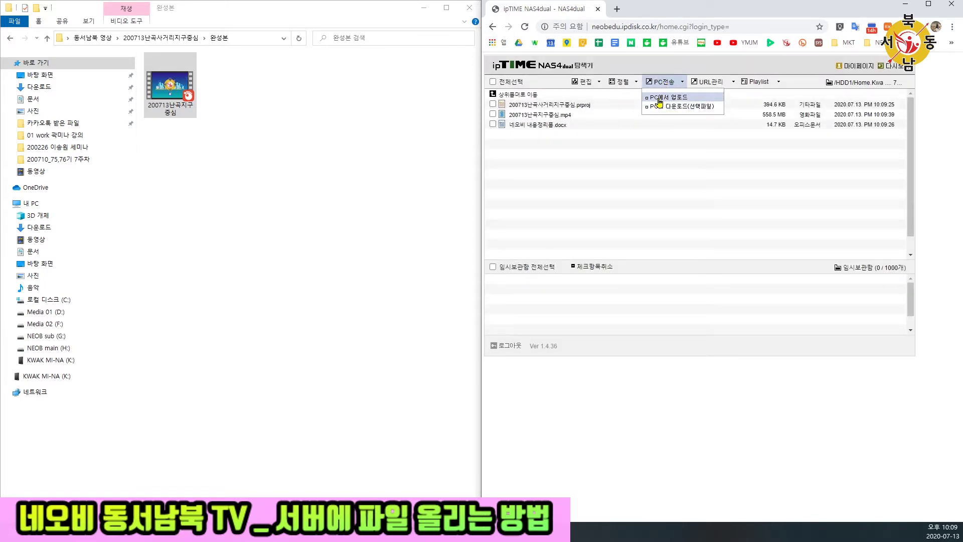
- Upload 1.경전철위치.JPG from Desktop > 동서남북 영상 > 200713… > 복사본 through PC에서 업로드
left_click(660, 99)
left_click(790, 232)
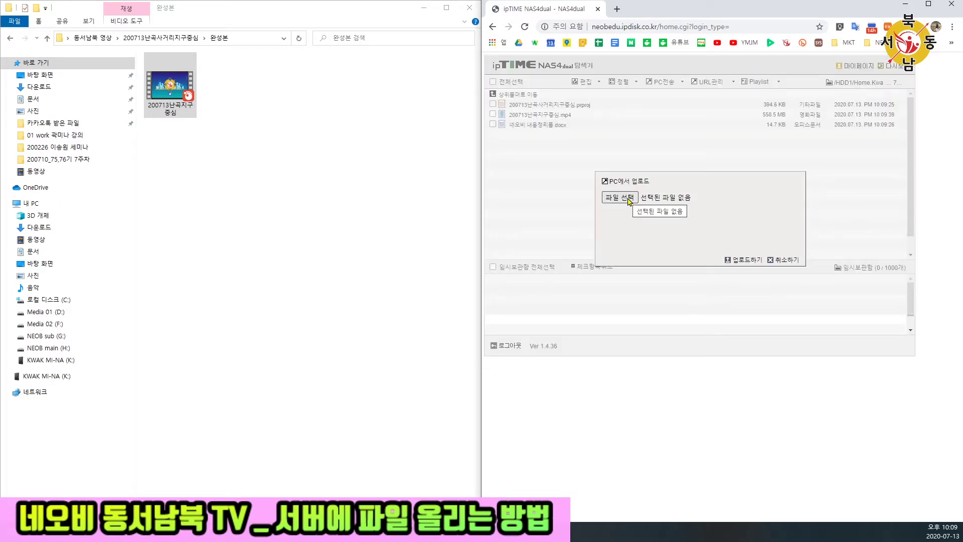
left_click(627, 198)
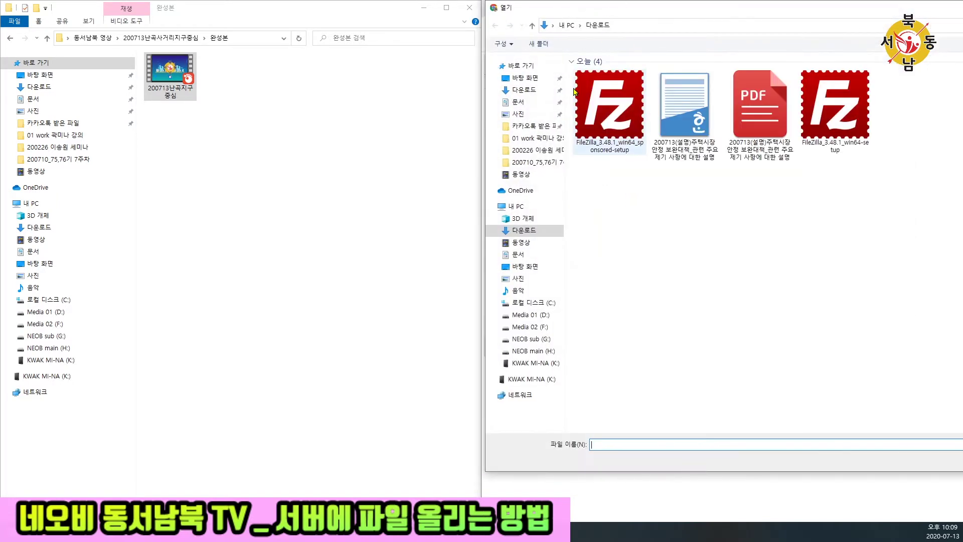
left_click(515, 78)
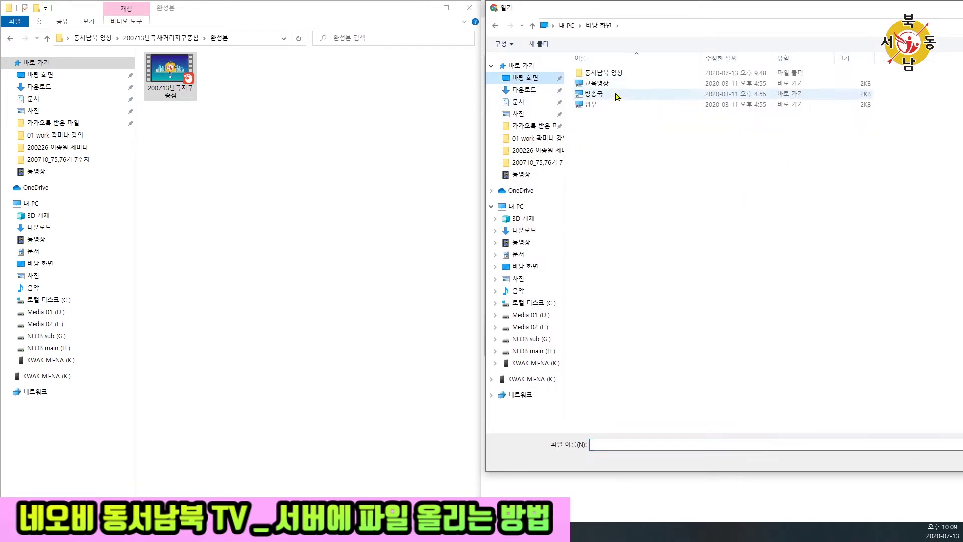
double_click(617, 74)
left_click(616, 75)
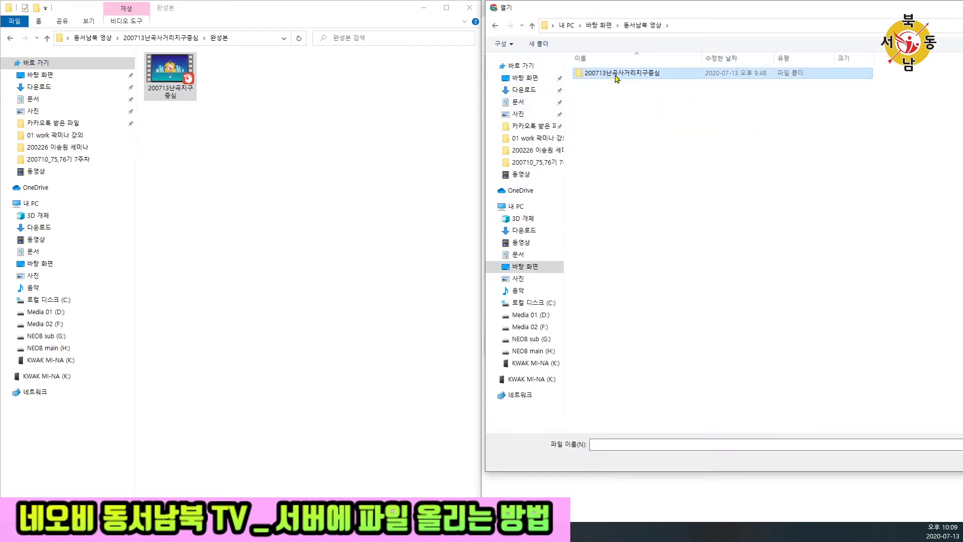
double_click(617, 75)
double_click(617, 76)
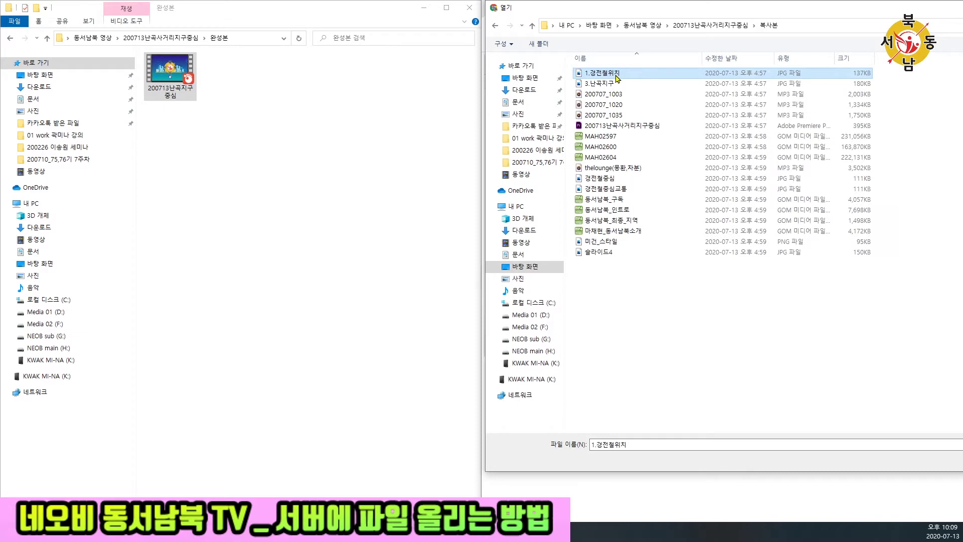
double_click(617, 74)
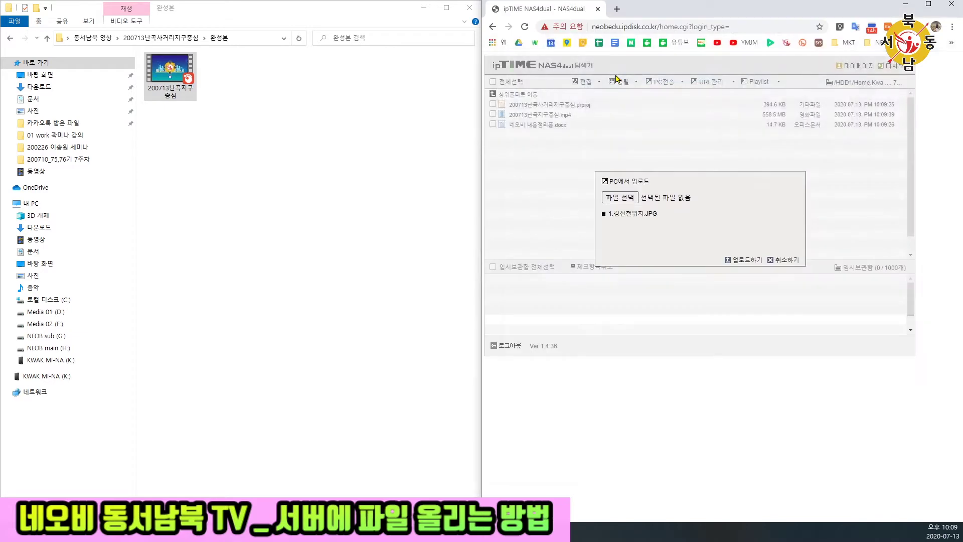
left_click(736, 260)
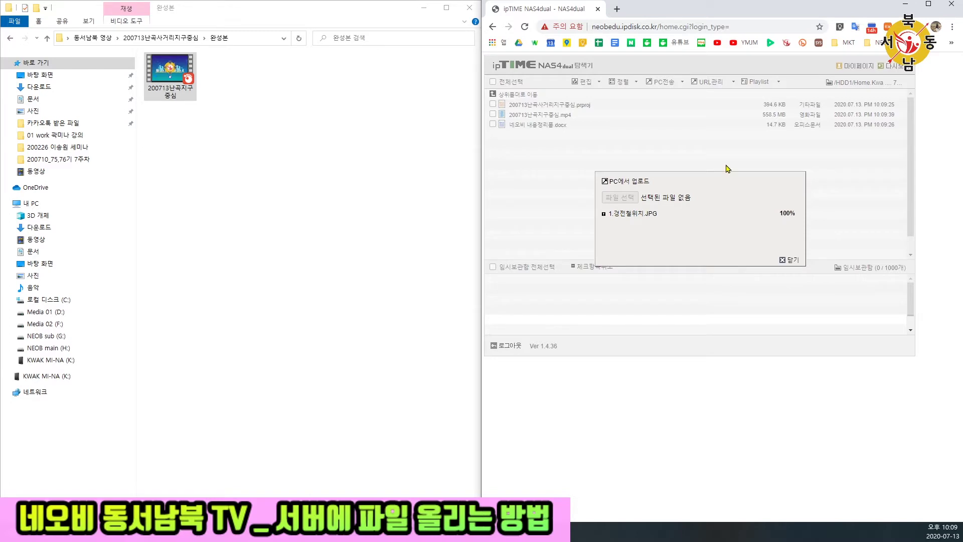
left_click(787, 262)
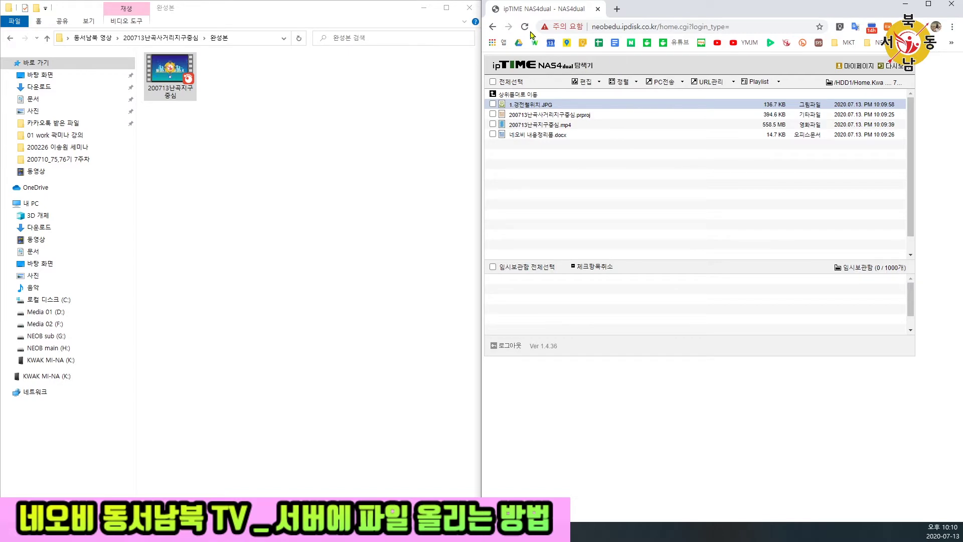
- Close the File Explorer and NAS web explorer windows
left_click(477, 13)
left_click(477, 11)
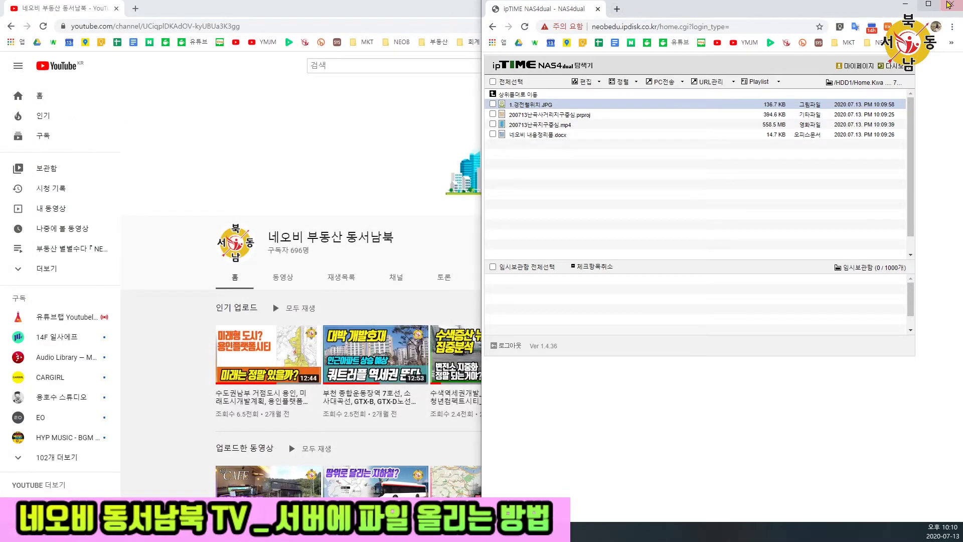
left_click(952, 4)
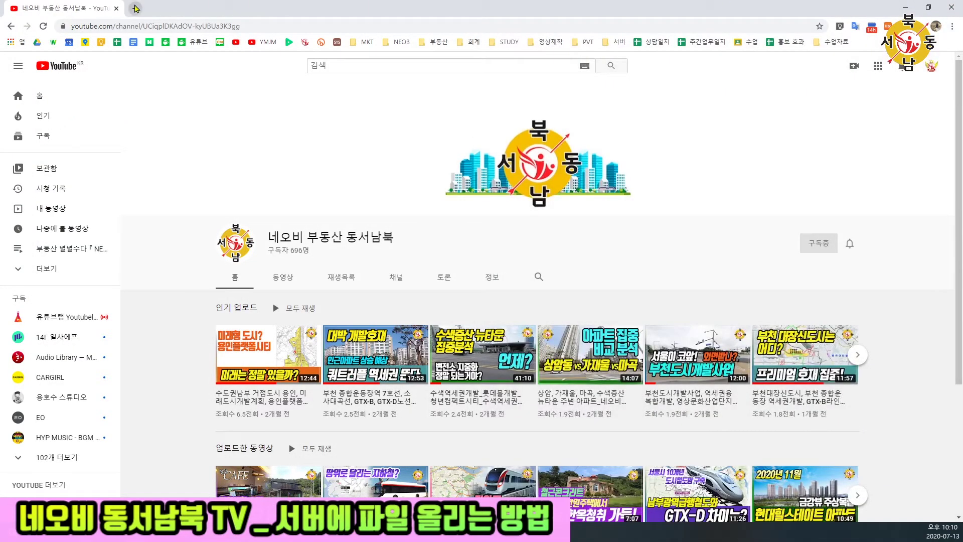
- Search Naver for 파일질라 in a new browser tab
left_click(136, 9)
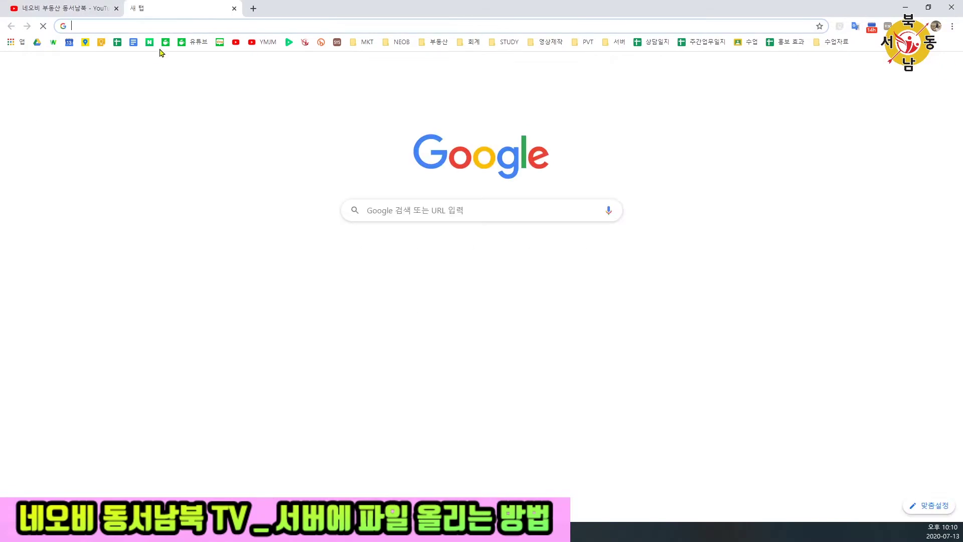
left_click(149, 42)
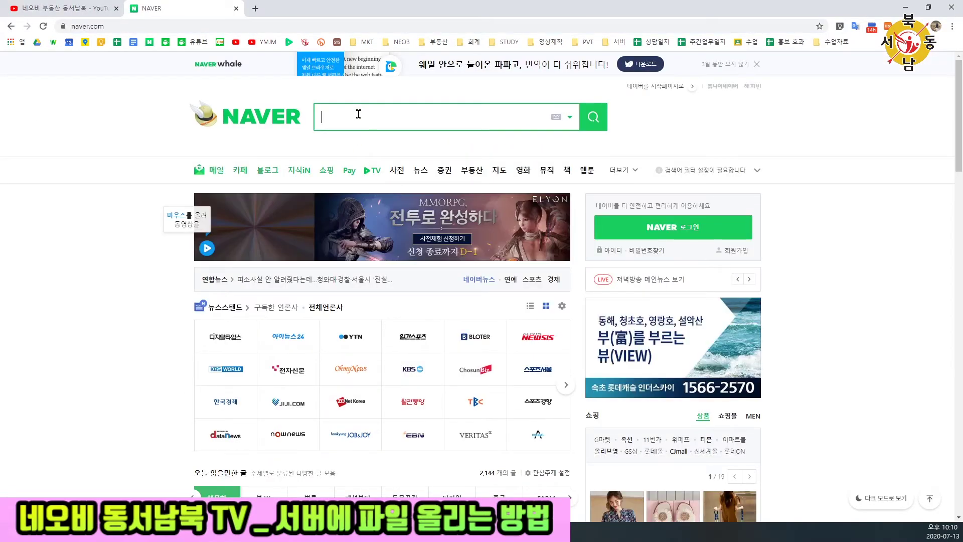
type("파일질라")
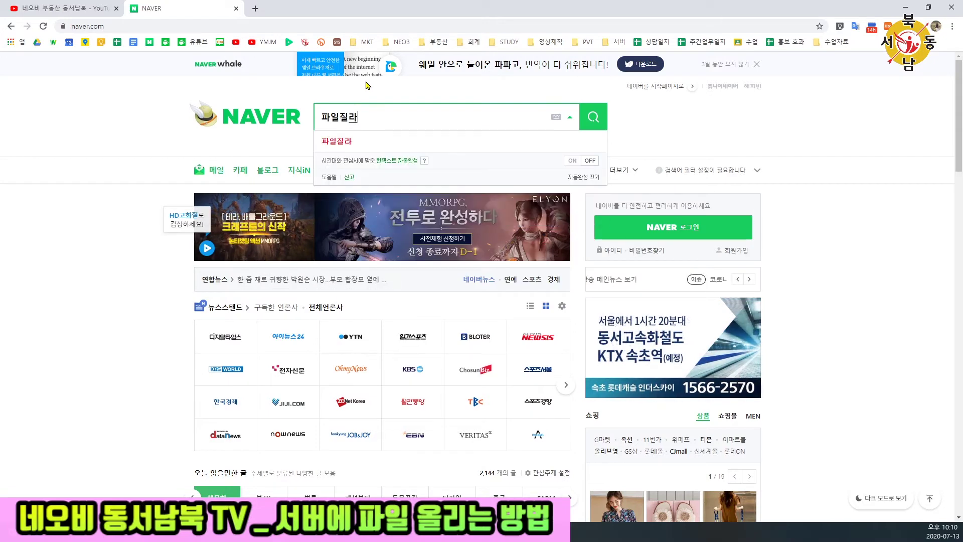
key("Return")
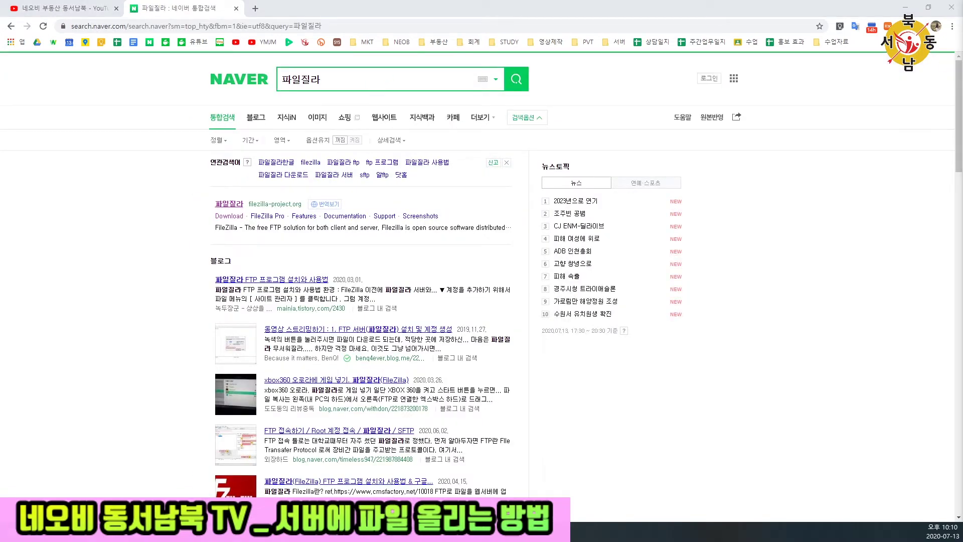
- Download the free FileZilla Client Windows 64bit installer from filezilla-project.org
left_click(274, 202)
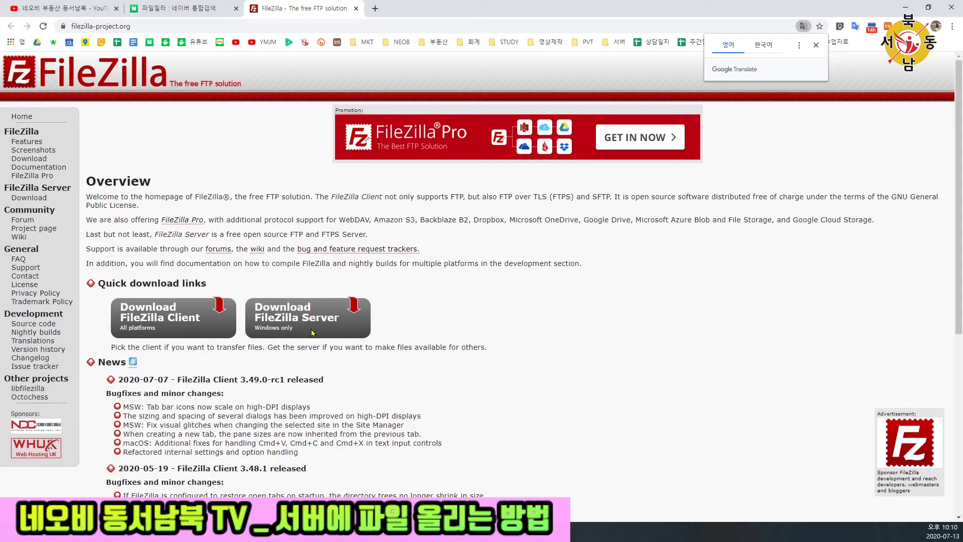
left_click(164, 325)
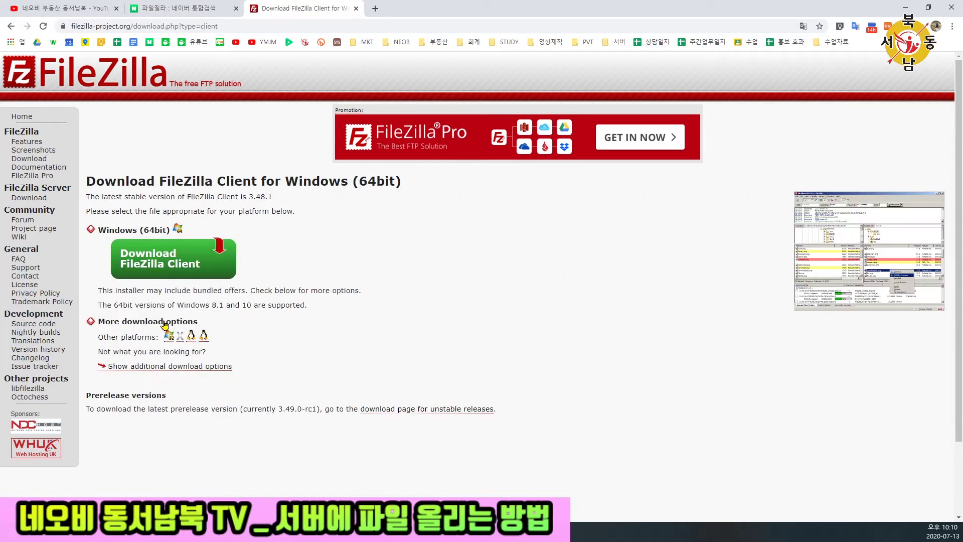
left_click(164, 263)
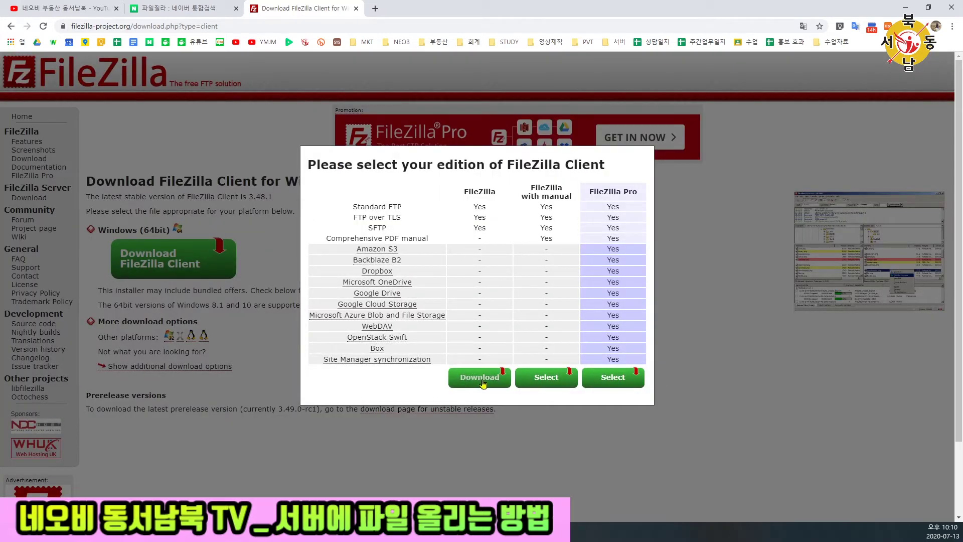
left_click(481, 381)
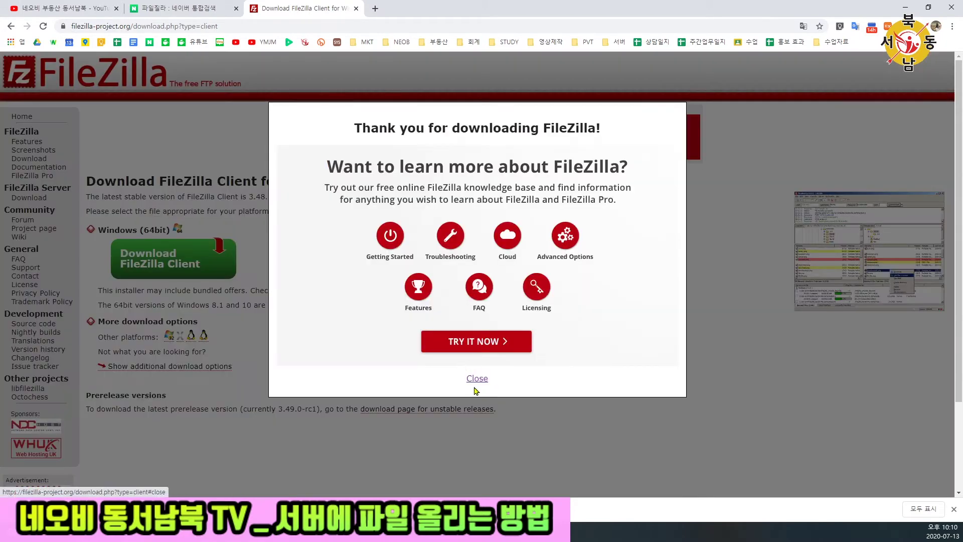
left_click(480, 379)
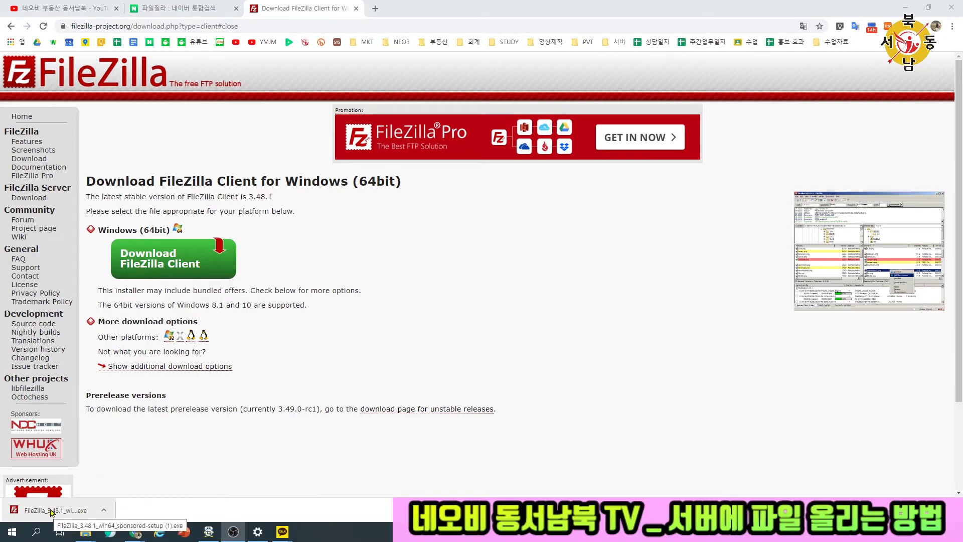
- Run the downloaded FileZilla 3.48.1 installer and move its setup window left
left_click(52, 512)
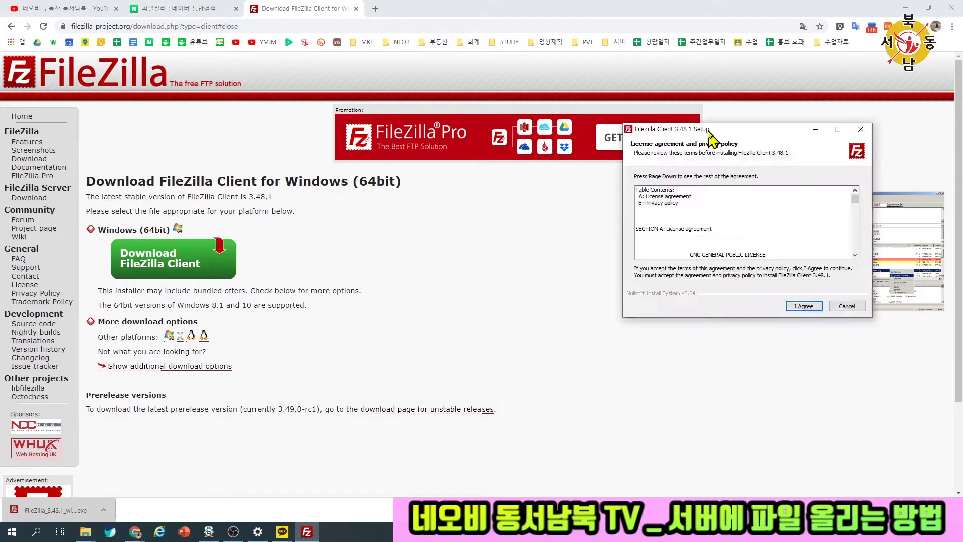
left_click_drag(709, 133, 254, 112)
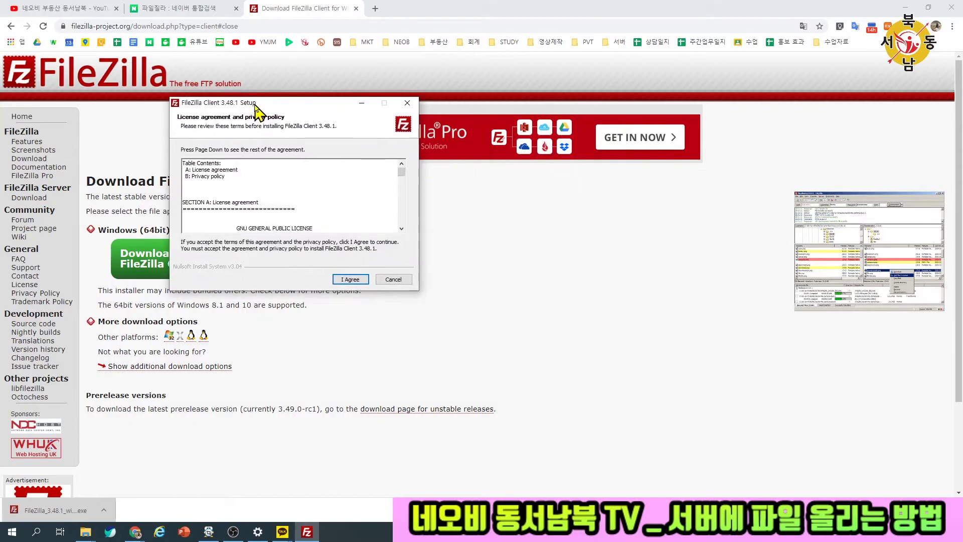
- Install FileZilla 3.48.1 with default options, declining the AVG and Avast offers, and launch it
left_click(351, 280)
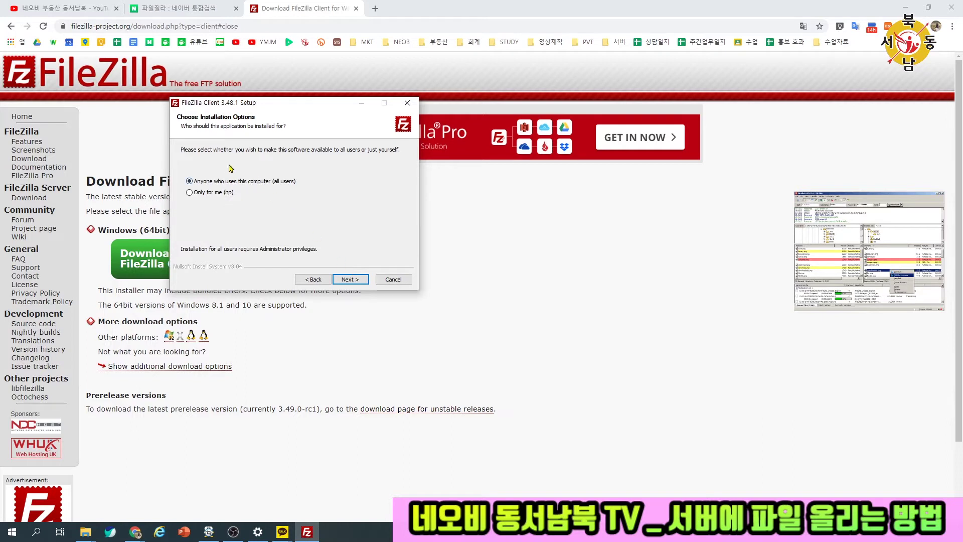
left_click(354, 281)
left_click(358, 281)
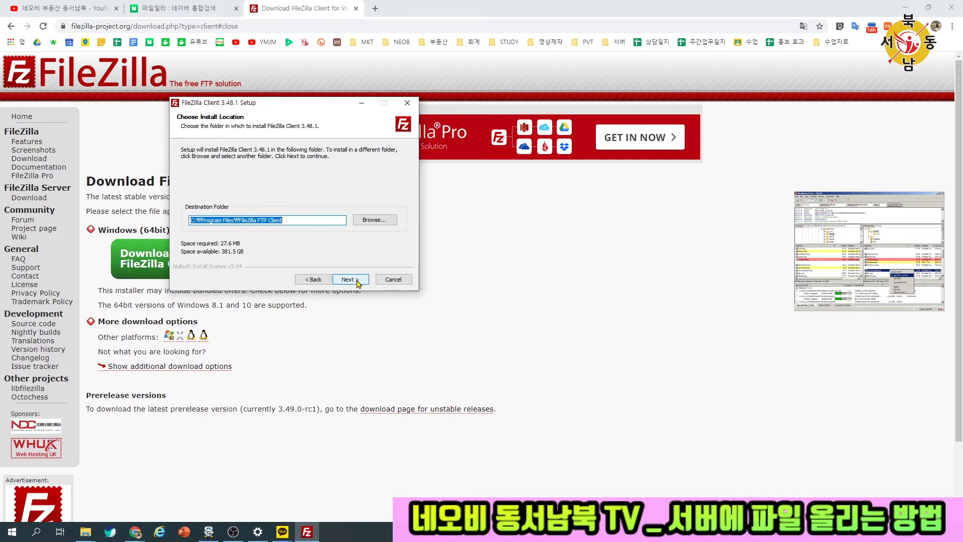
left_click(357, 281)
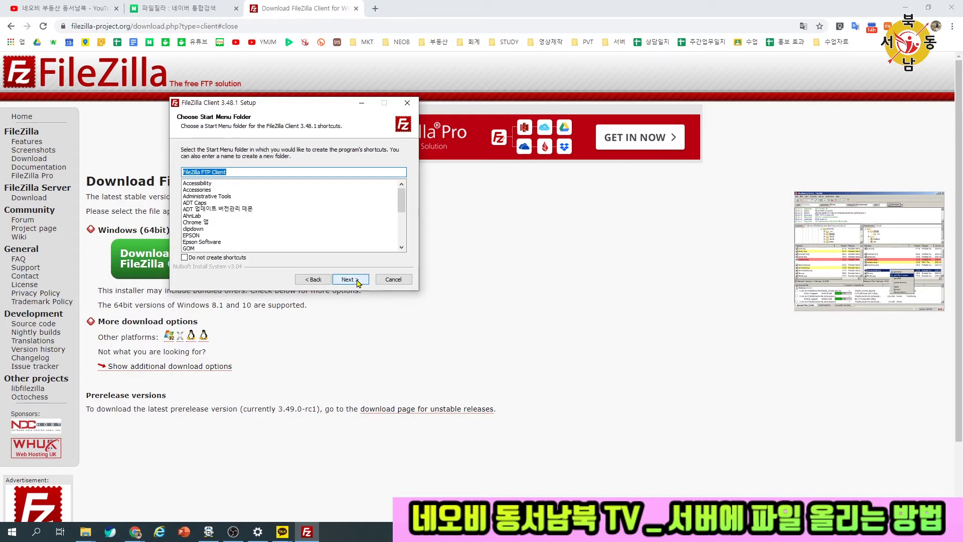
left_click(358, 281)
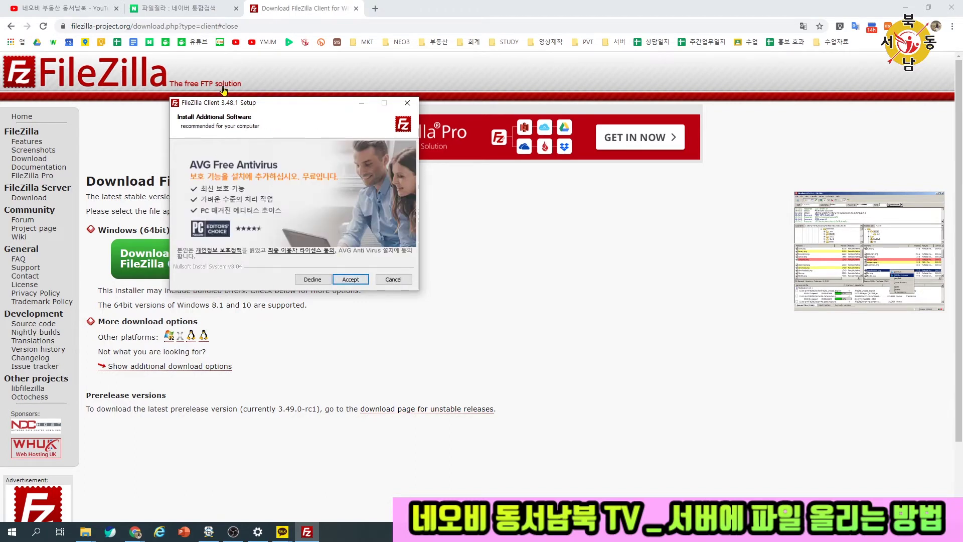
left_click(312, 279)
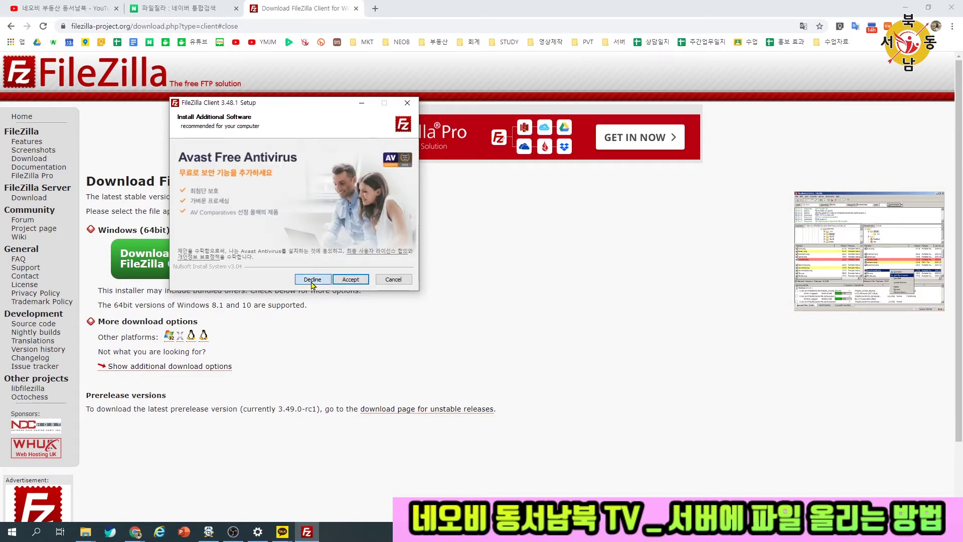
left_click(312, 282)
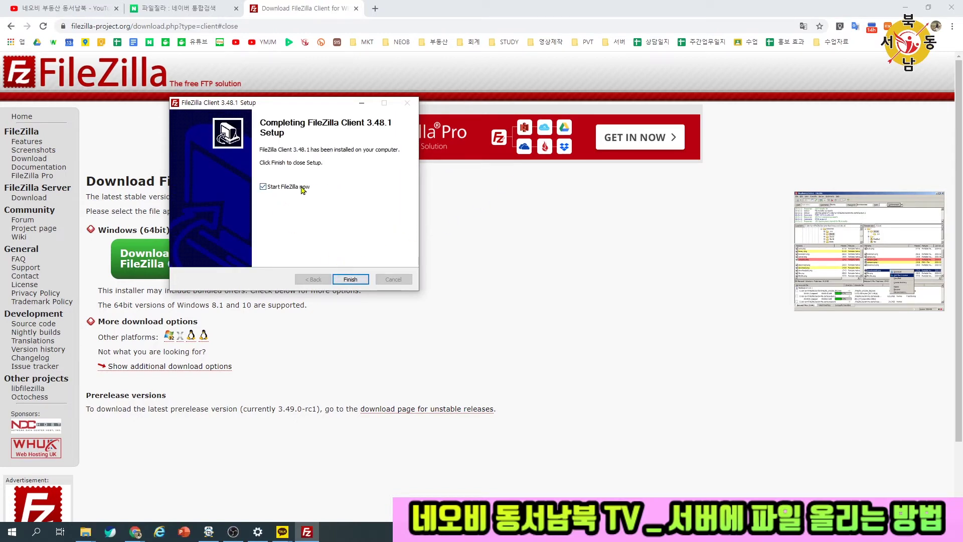
left_click(351, 280)
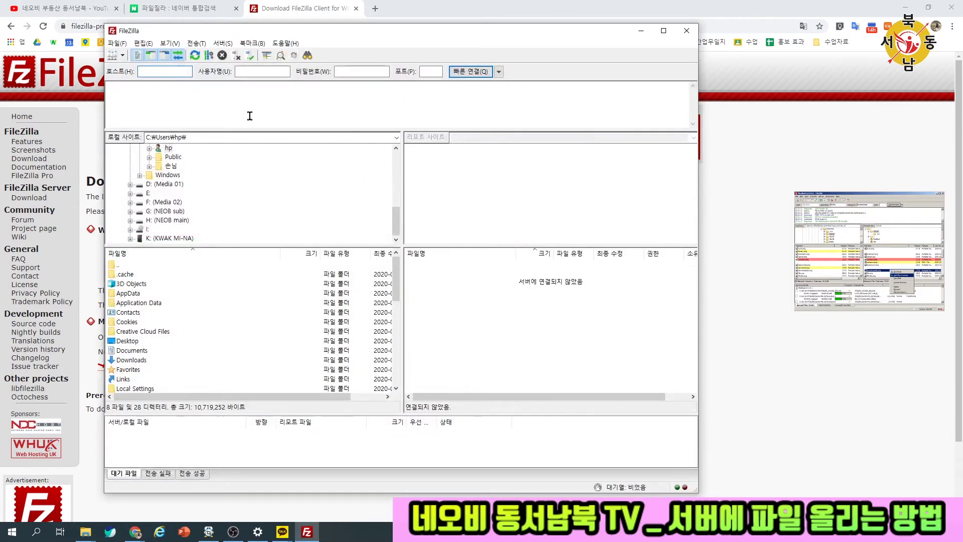
- Close FileZilla and drag its FileZilla FTP Client Start menu entry onto the desktop as a shortcut
left_click(687, 32)
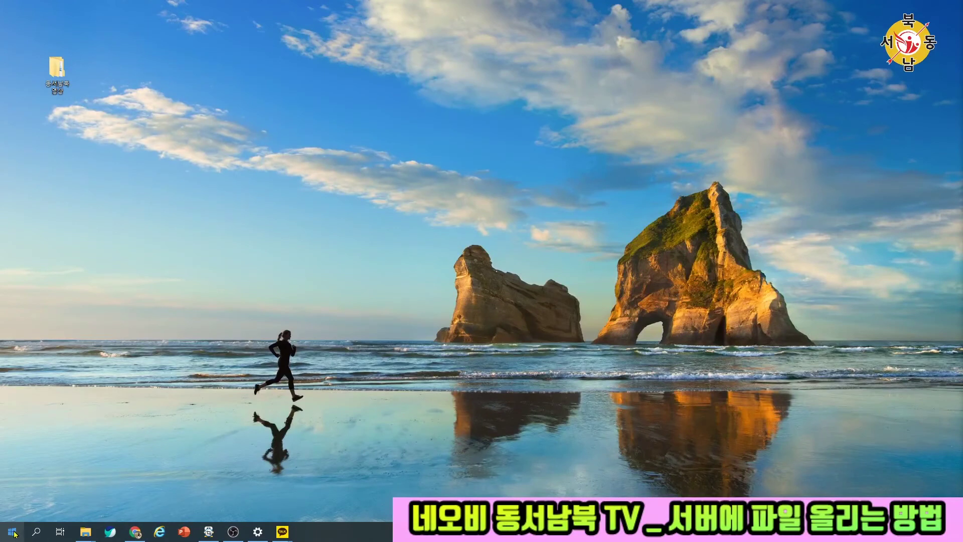
left_click(14, 533)
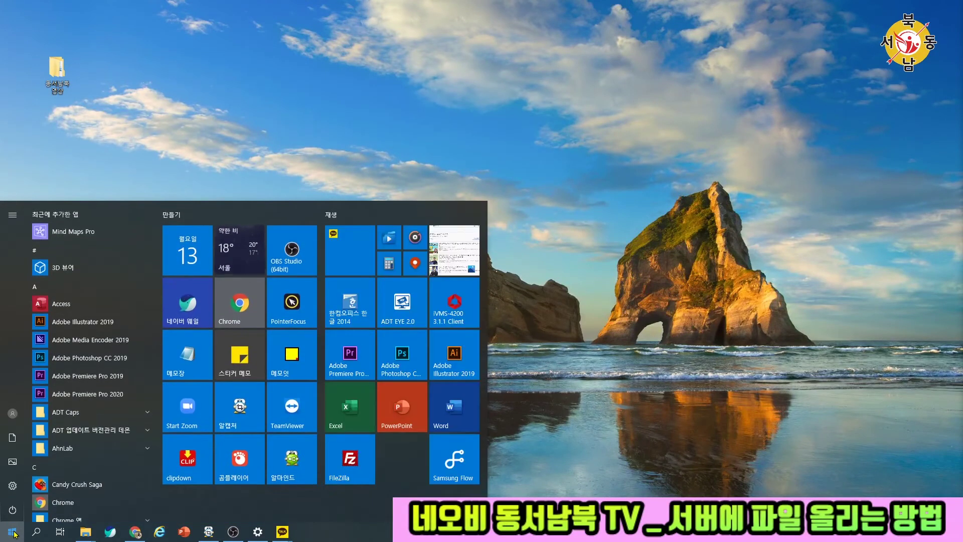
scroll(63, 351, "down", 8)
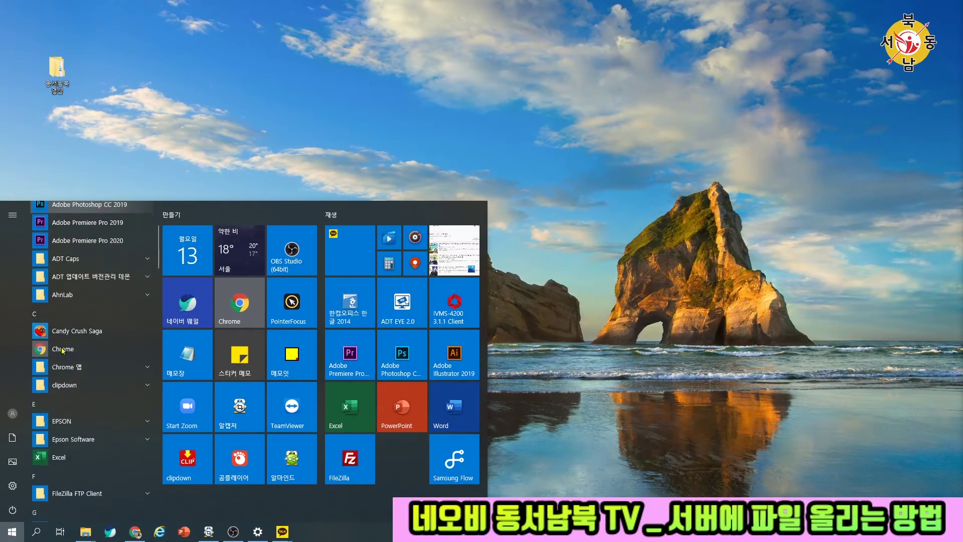
scroll(84, 379, "up", 3)
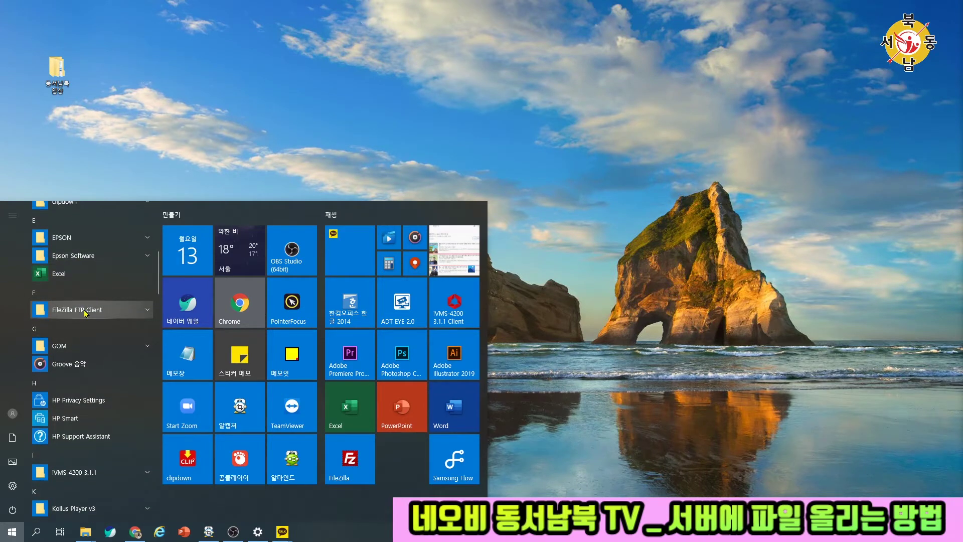
left_click(84, 311)
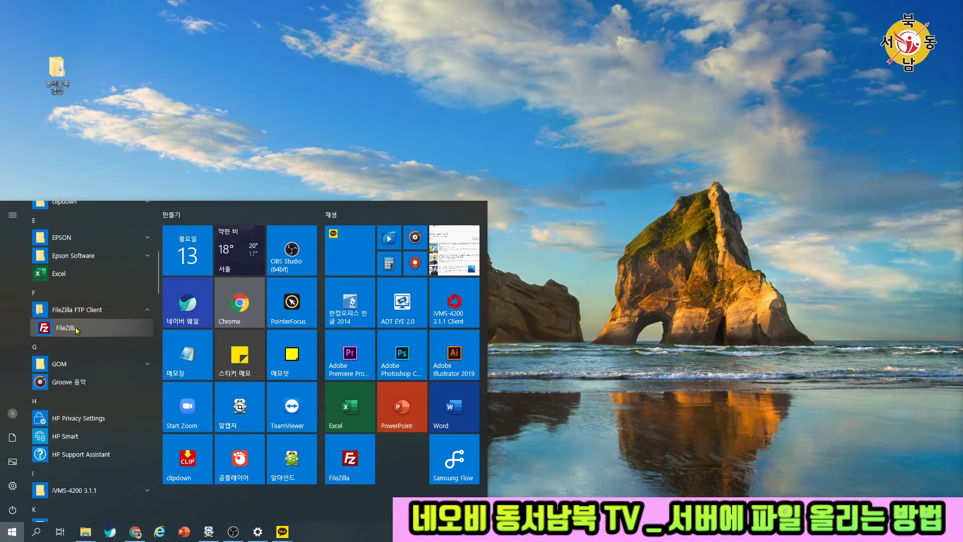
left_click_drag(76, 329, 98, 90)
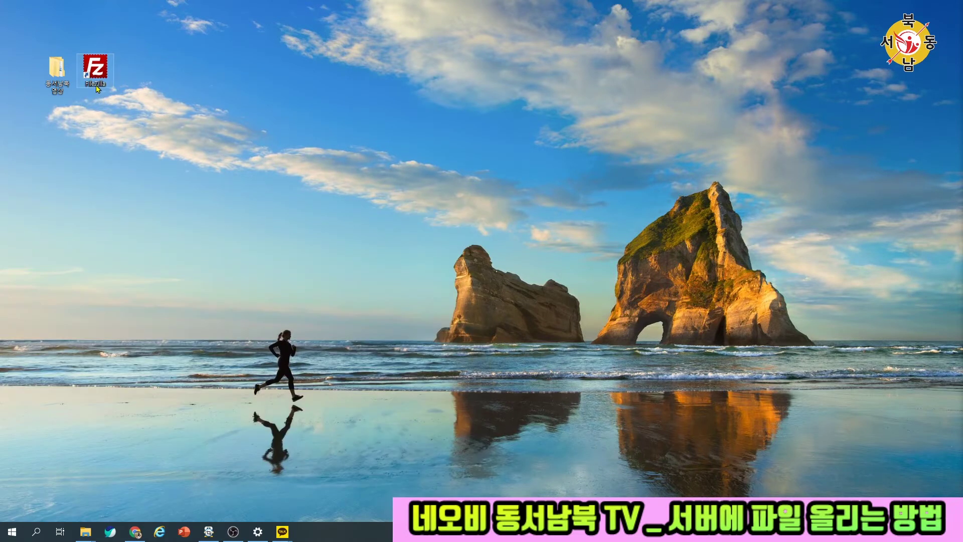
- Open the options for the FileZilla Start menu entry and tile, ending in Programs and Features
left_click(12, 532)
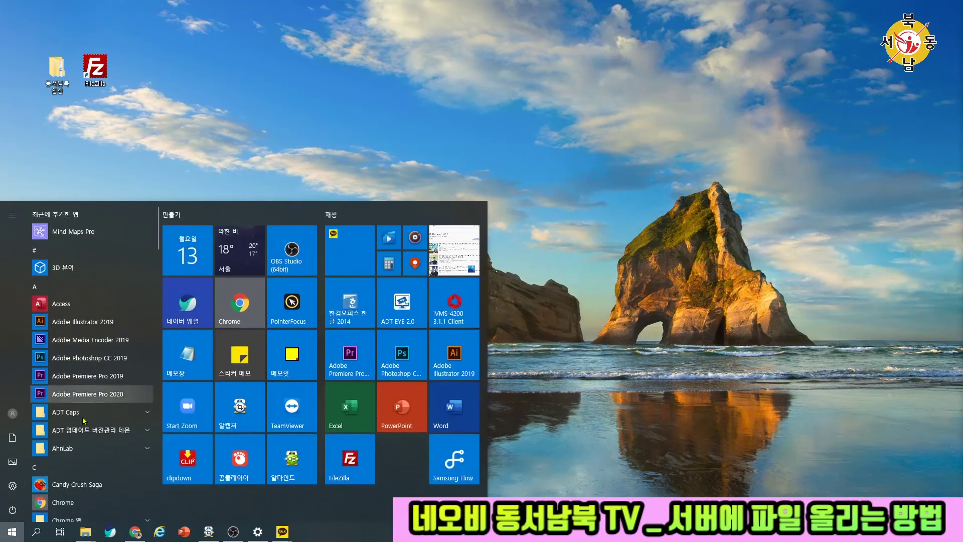
scroll(84, 420, "down", 5)
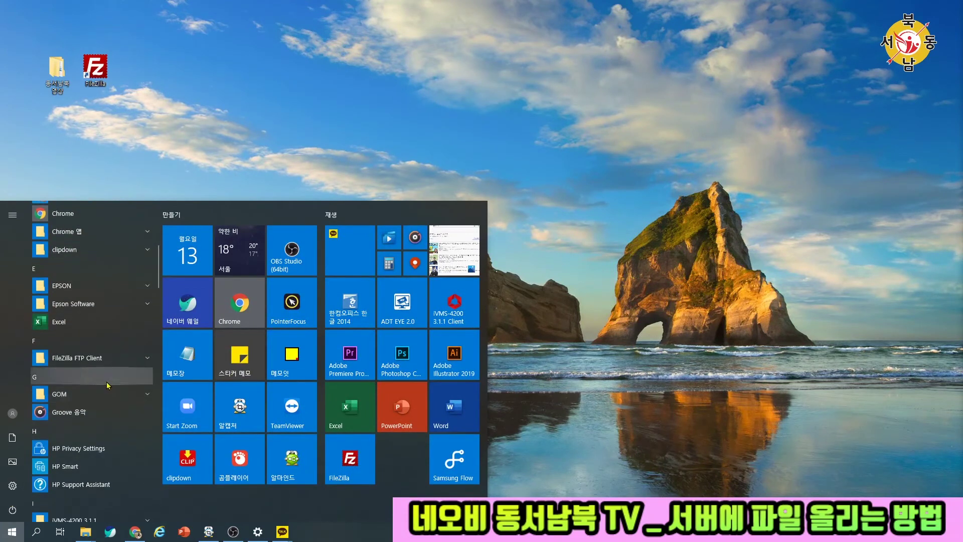
left_click(75, 358)
right_click(108, 376)
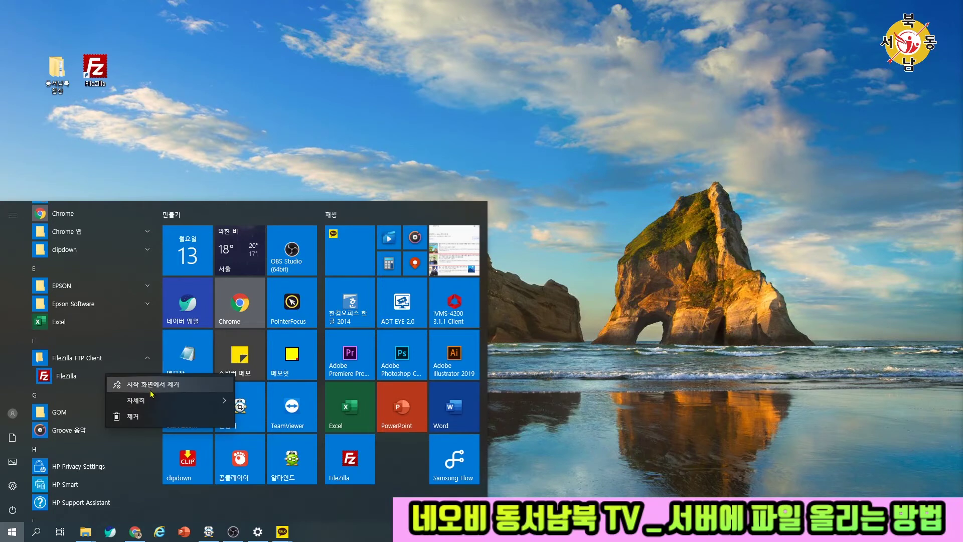
left_click(363, 466)
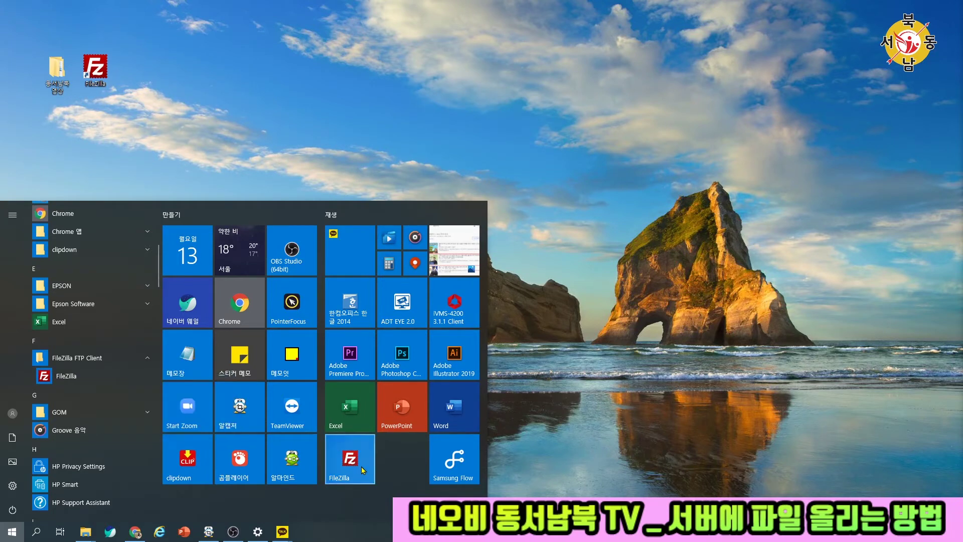
right_click(361, 466)
left_click(384, 454)
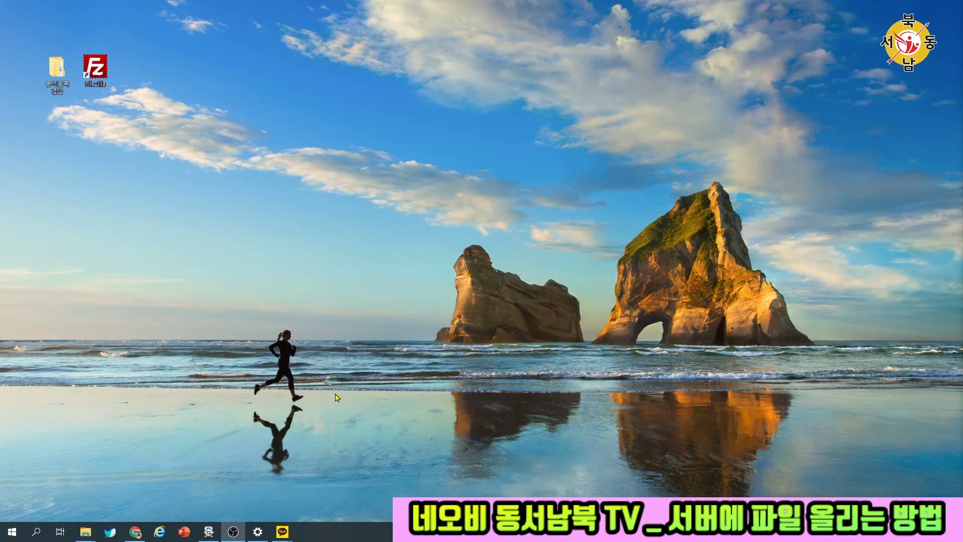
- Drag the FileZilla tile to the top of the Start tile area and launch FileZilla from it
left_click(12, 532)
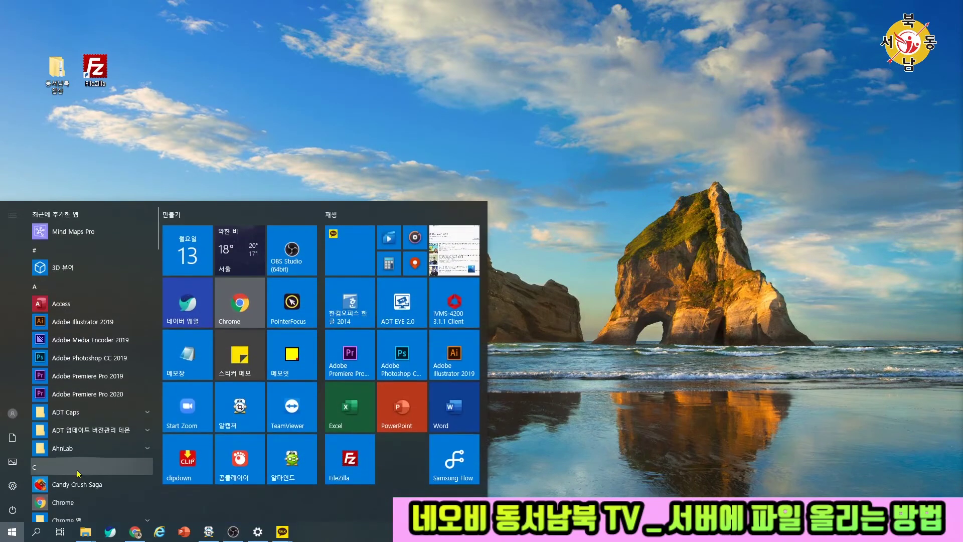
scroll(77, 471, "down", 4)
left_click_drag(351, 458, 238, 257)
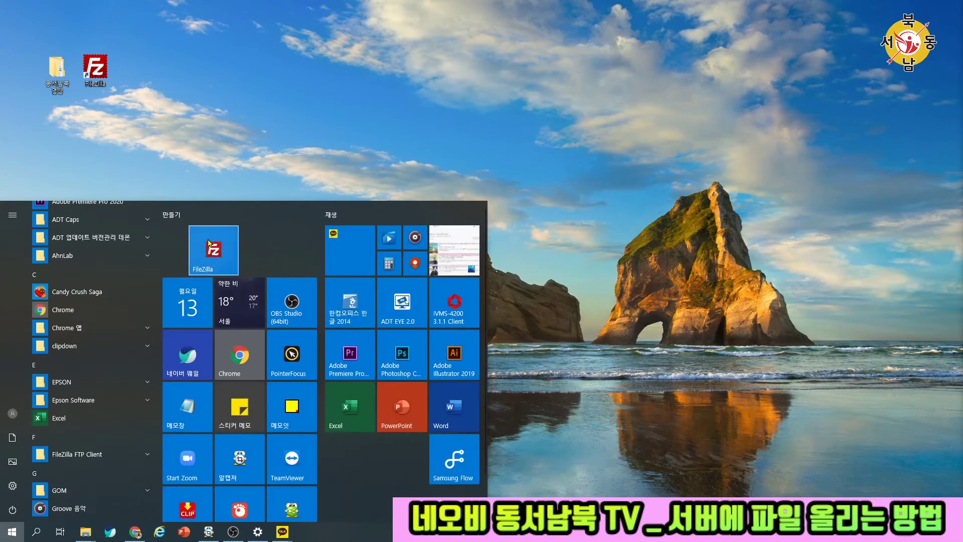
left_click(213, 250)
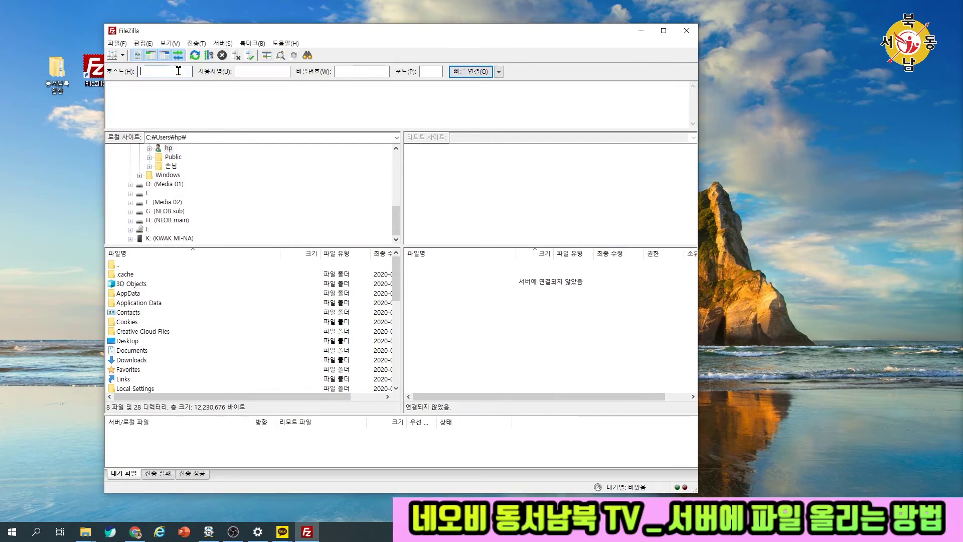
- Quick-connect to host neobedu.ipdisk.co.kr with the account's username and password
type("n")
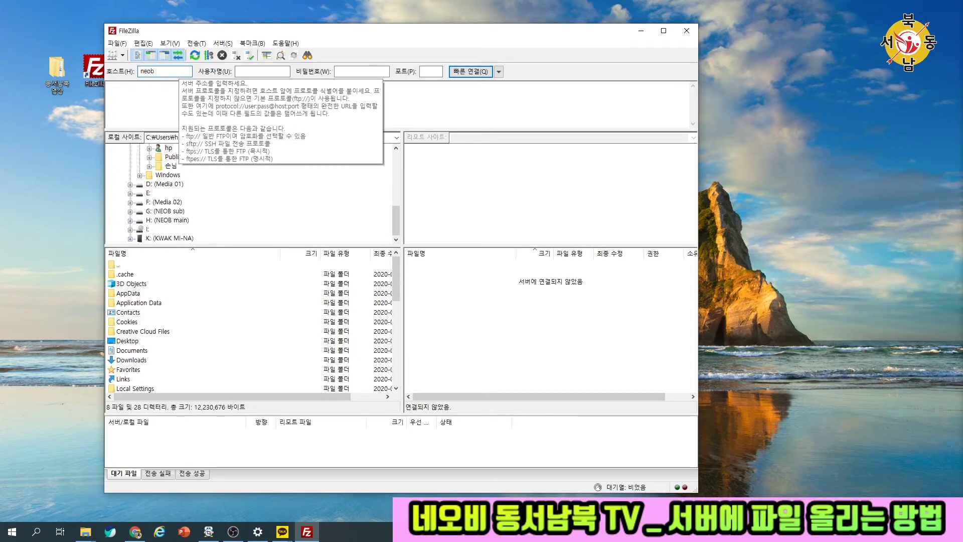
type("eobed")
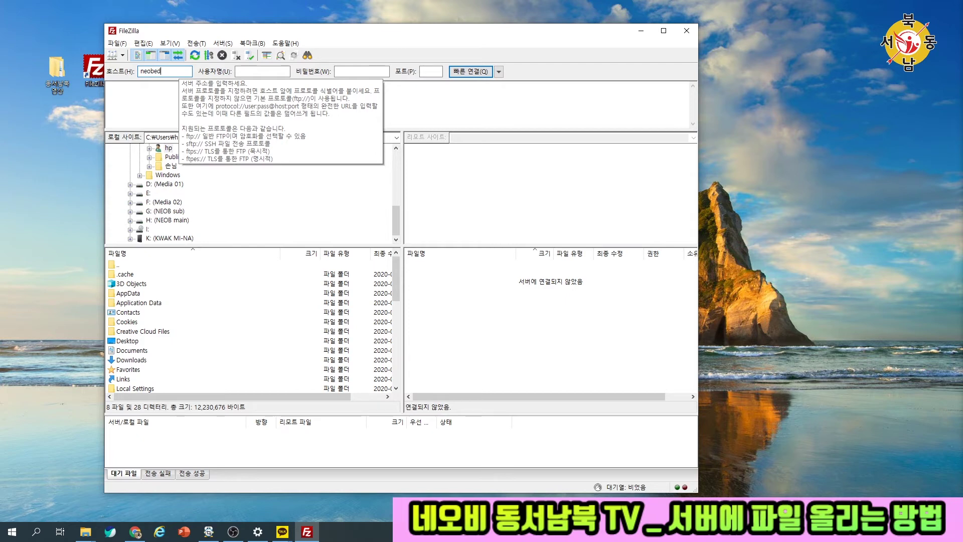
type("u.ipdisk.co.kr")
left_click(276, 74)
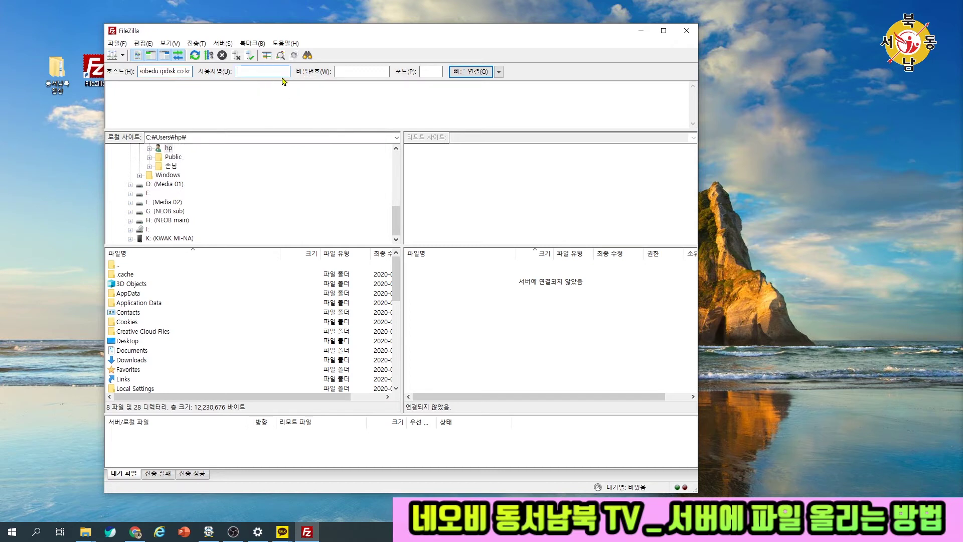
left_click(362, 71)
type("****")
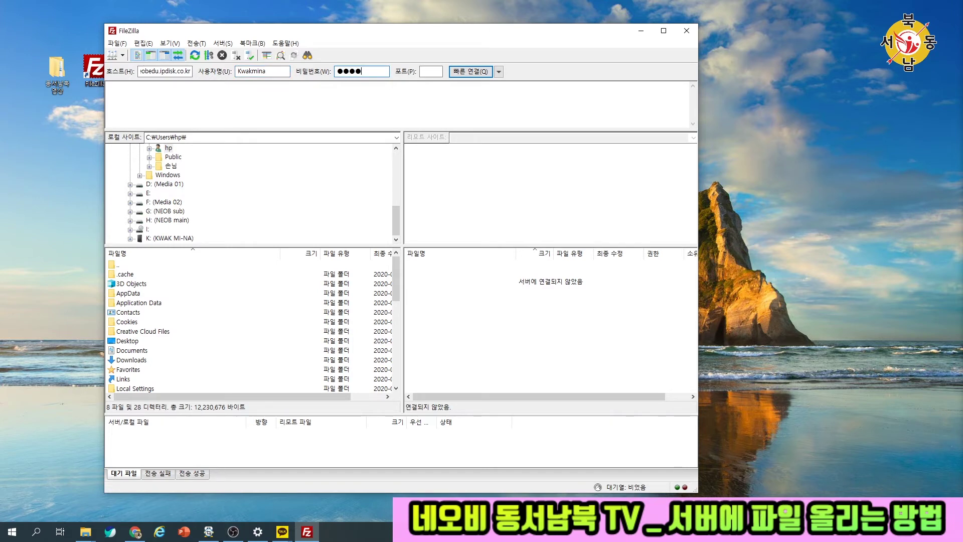
left_click(483, 72)
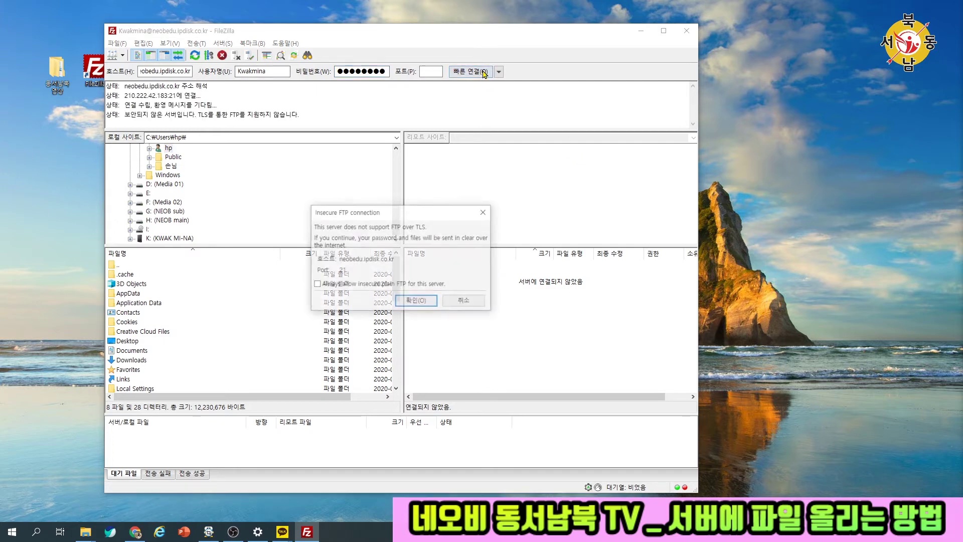
- Accept the insecure FTP warning and browse to the home folder on HDD1, where 7월3주차_업로드(0713~0719) sits
left_click(430, 301)
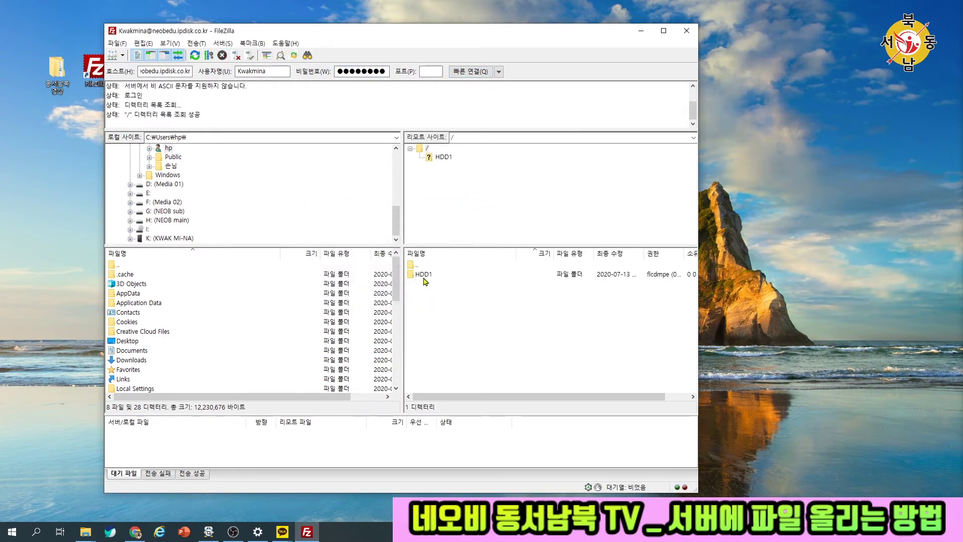
double_click(425, 277)
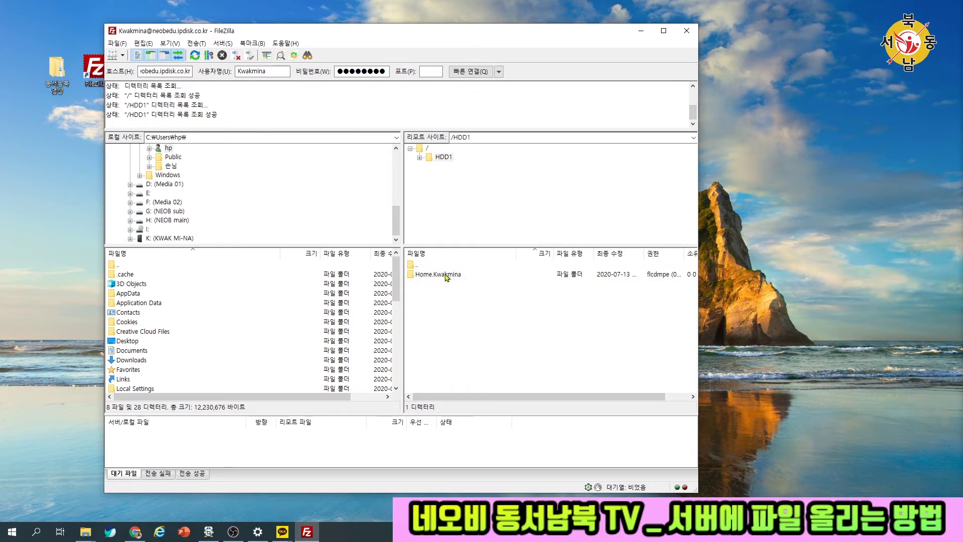
double_click(444, 275)
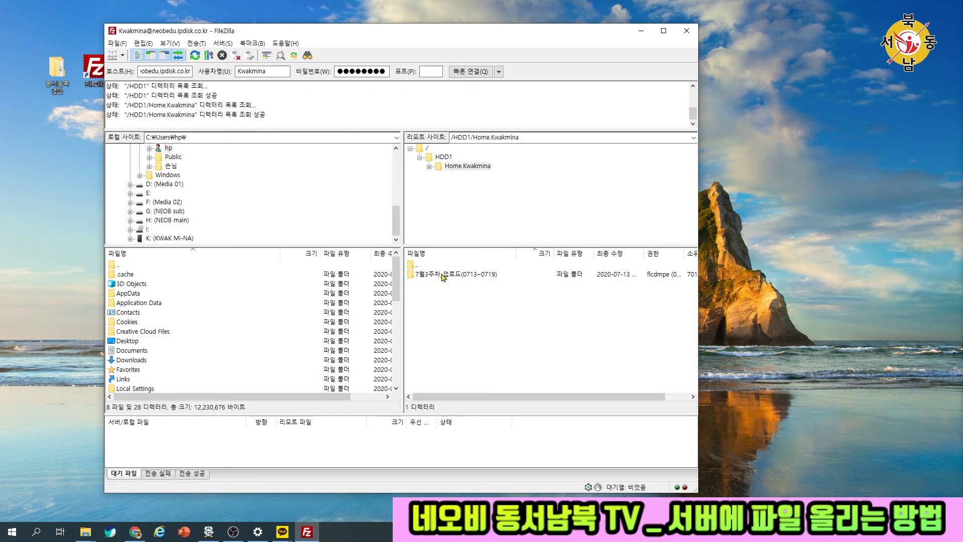
left_click(430, 274)
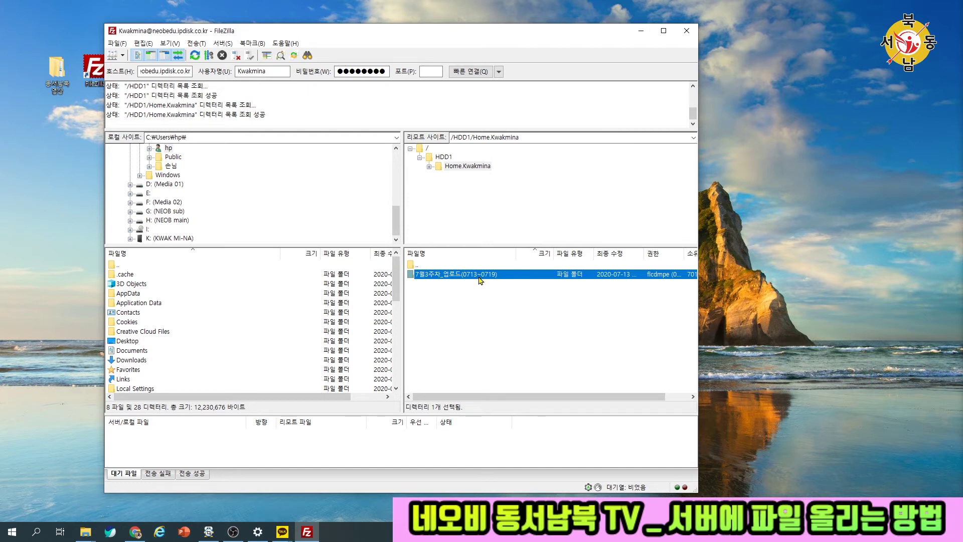
left_click(496, 296)
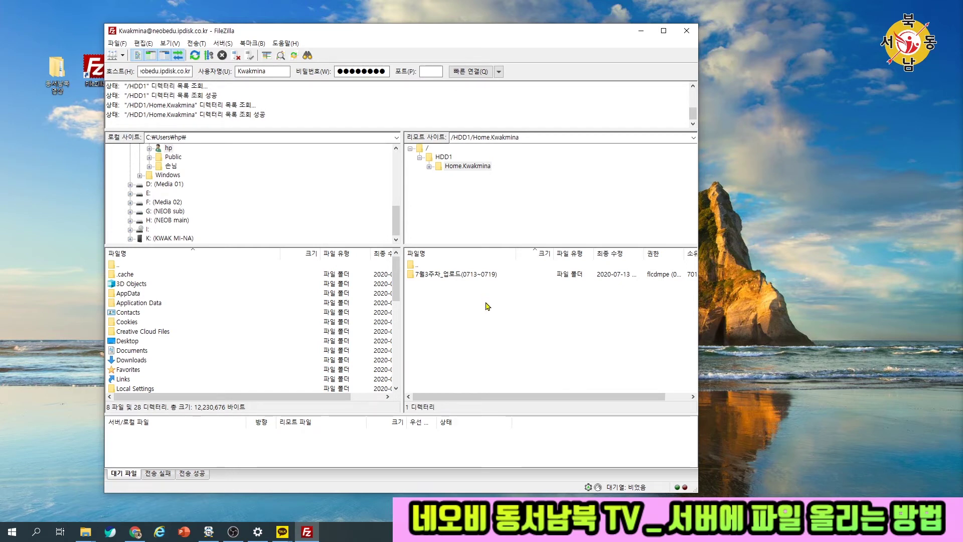
- Make a server directory named 7월4주차_업로드(0720~0726) next to 7월3주차_업로드(0713~0719)
right_click(486, 304)
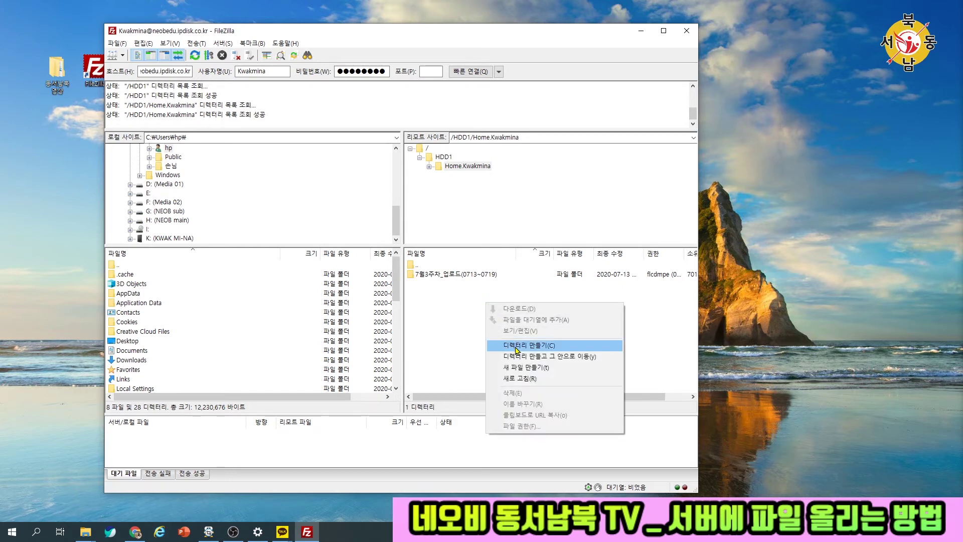
left_click(518, 347)
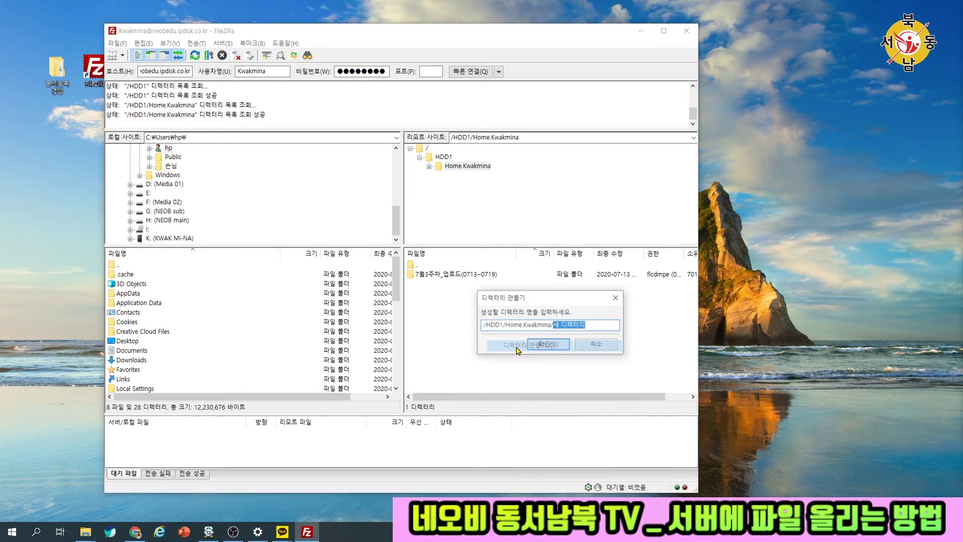
type("7dnjf")
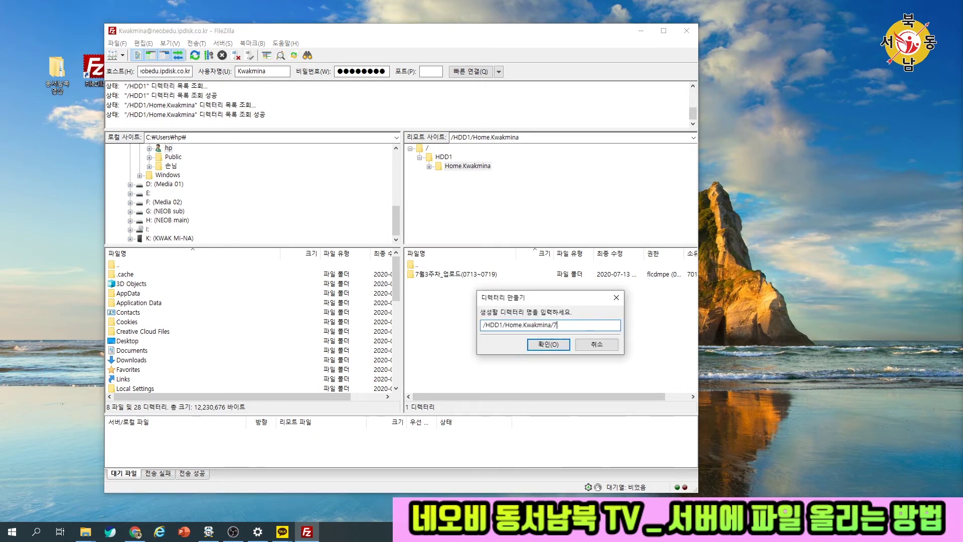
key("BackSpace")
key("BackSpace")
key("BackSpace")
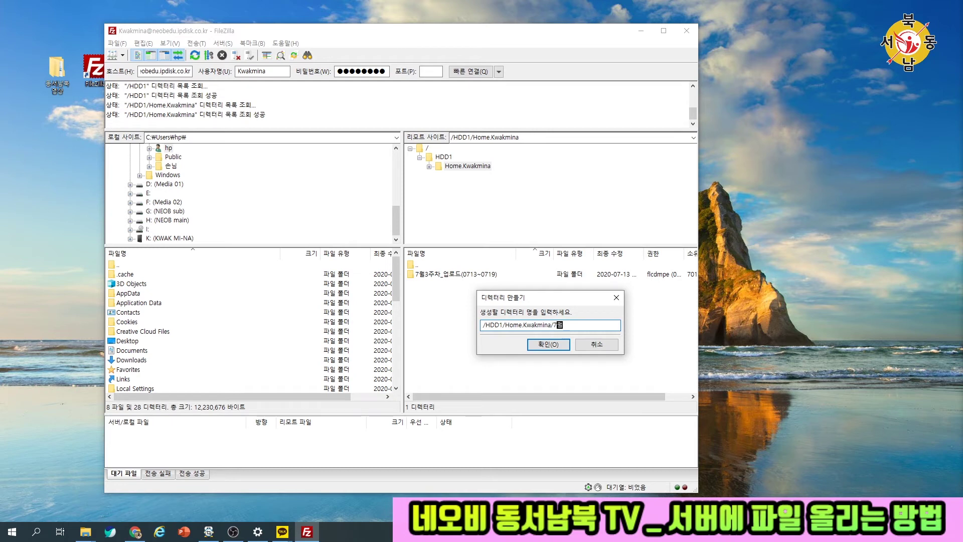
type("dnjf4wnck_djqfhem")
type("(072")
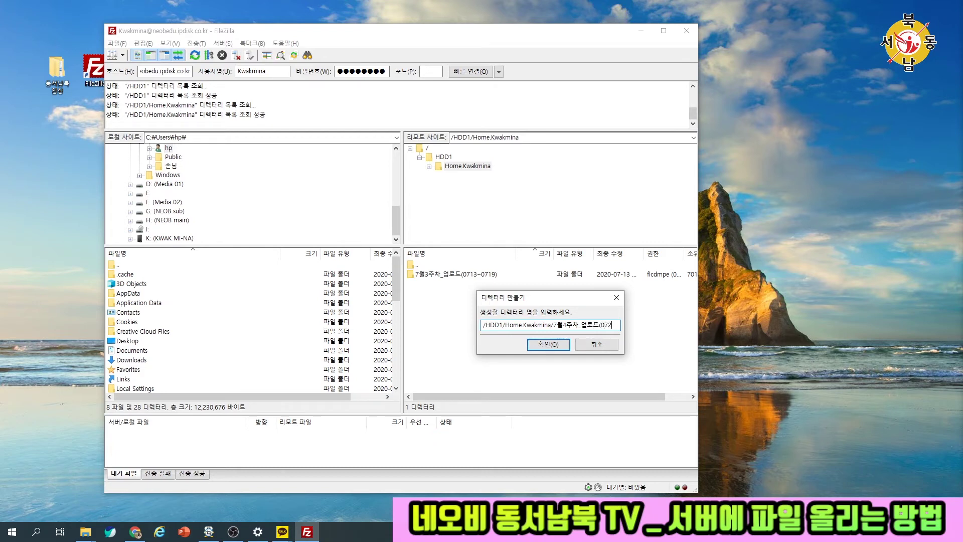
type("0~02")
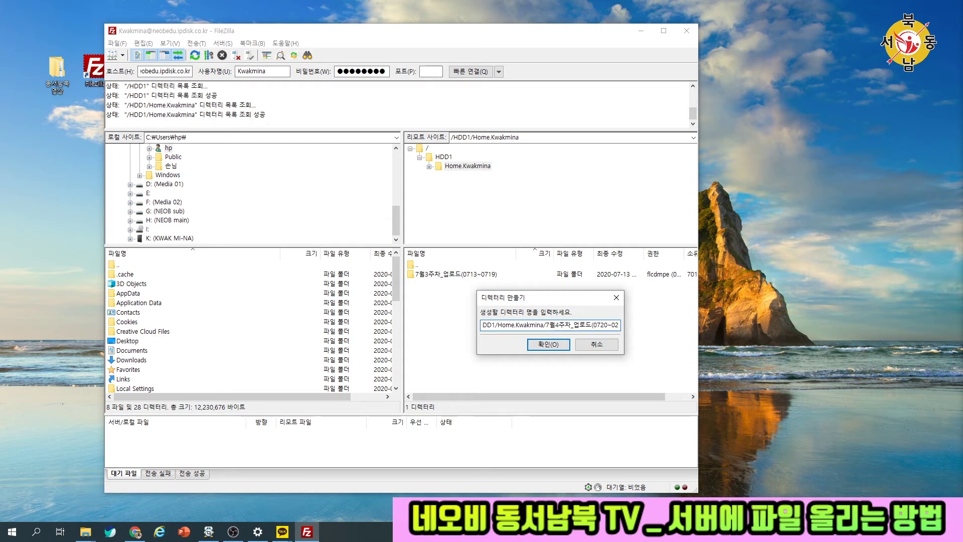
key("BackSpace")
type("726")
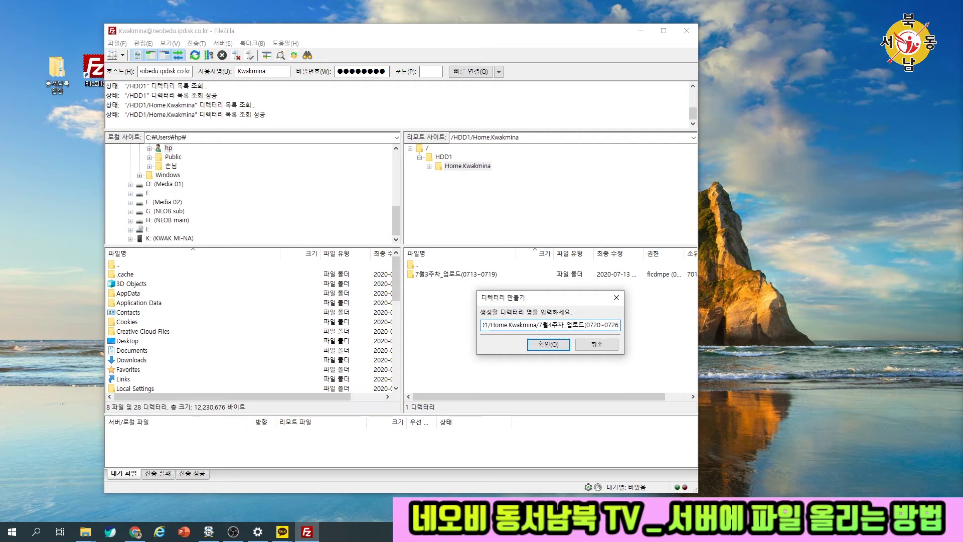
type(")")
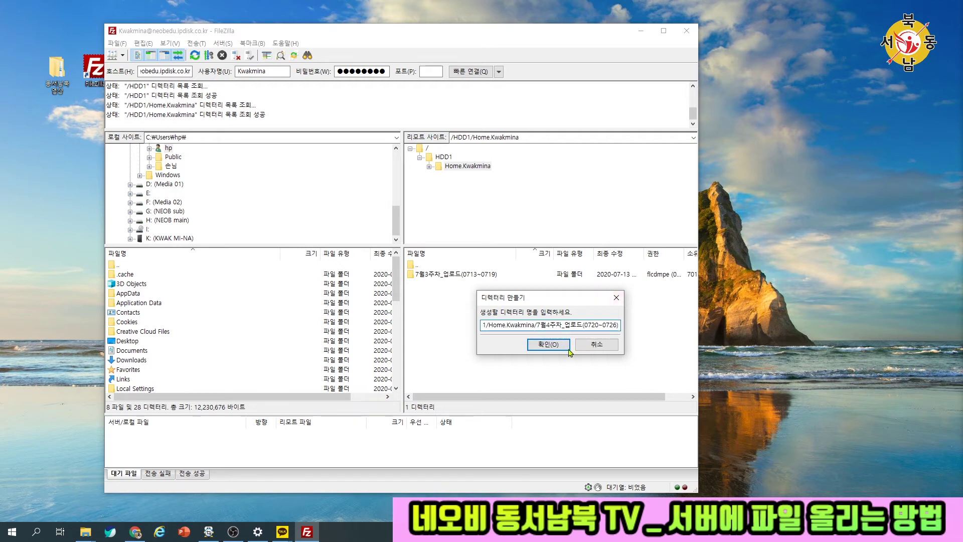
left_click(546, 345)
left_click(476, 288)
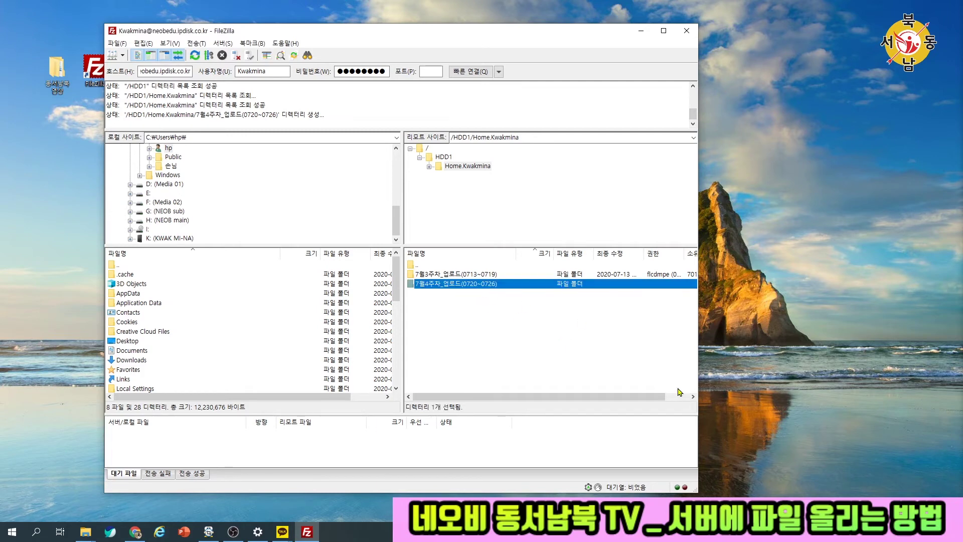
- Open the 7월3주차_업로드(0713~0719) folder on the server
left_click(455, 278)
double_click(456, 278)
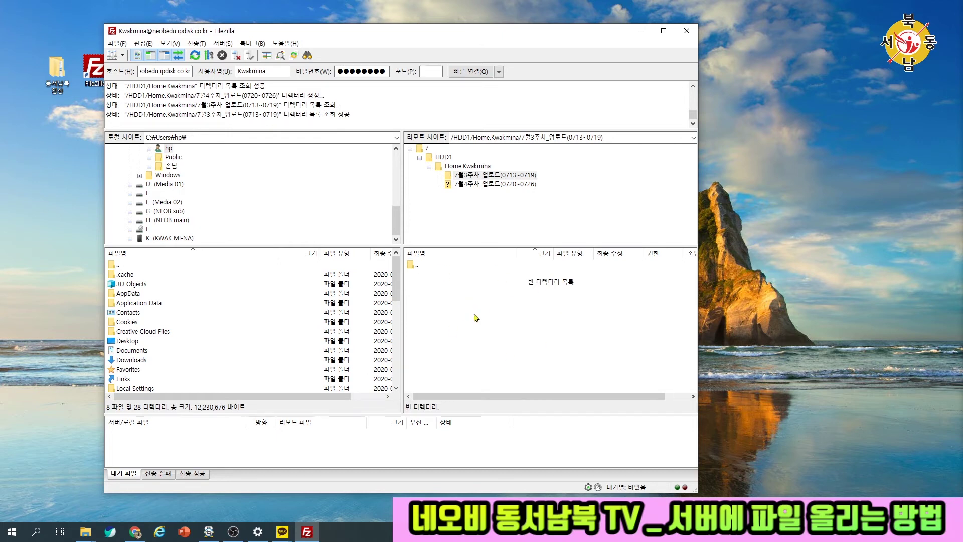
left_click_drag(359, 40, 496, 21)
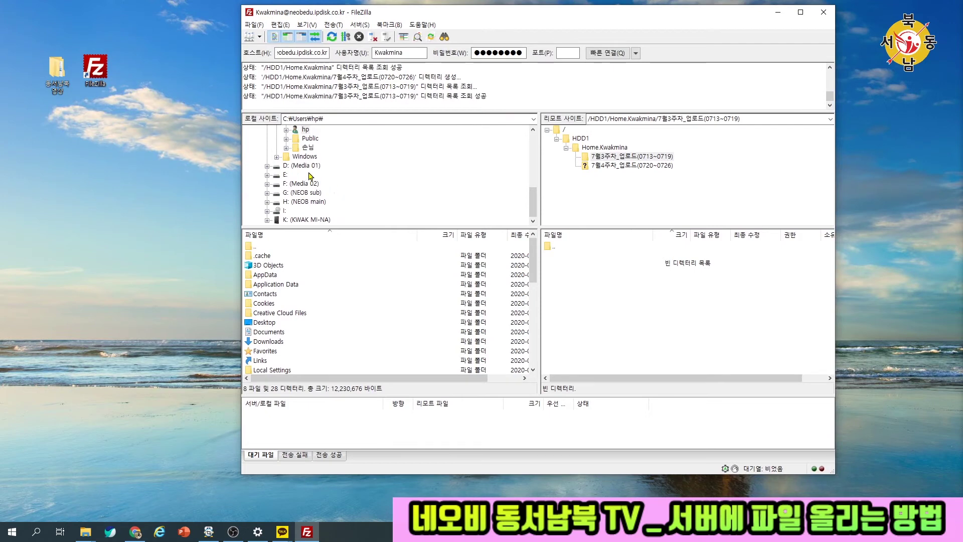
- Upload the local 200713난곡사거리지구중심 folder from Desktop\동서남북 영상 into it
scroll(364, 190, "up", 2)
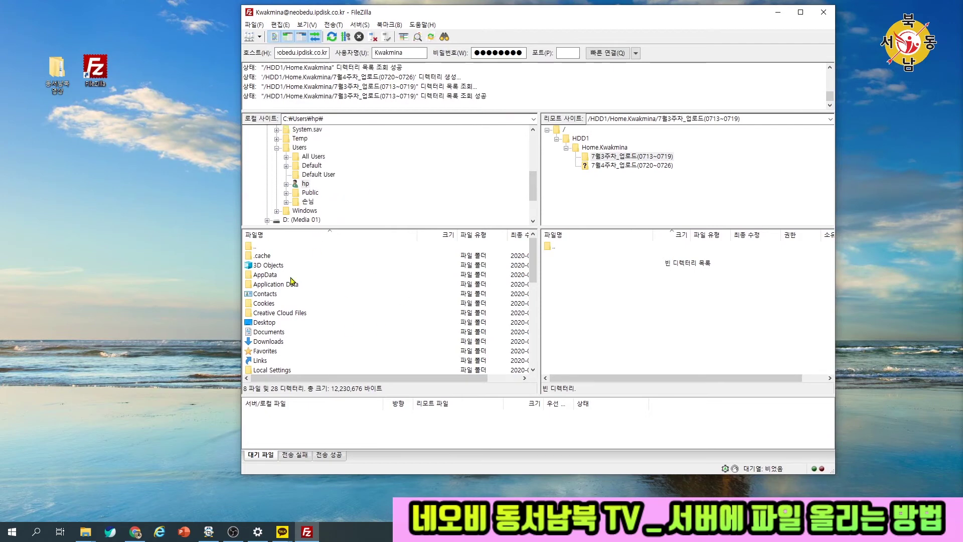
scroll(366, 170, "up", 5)
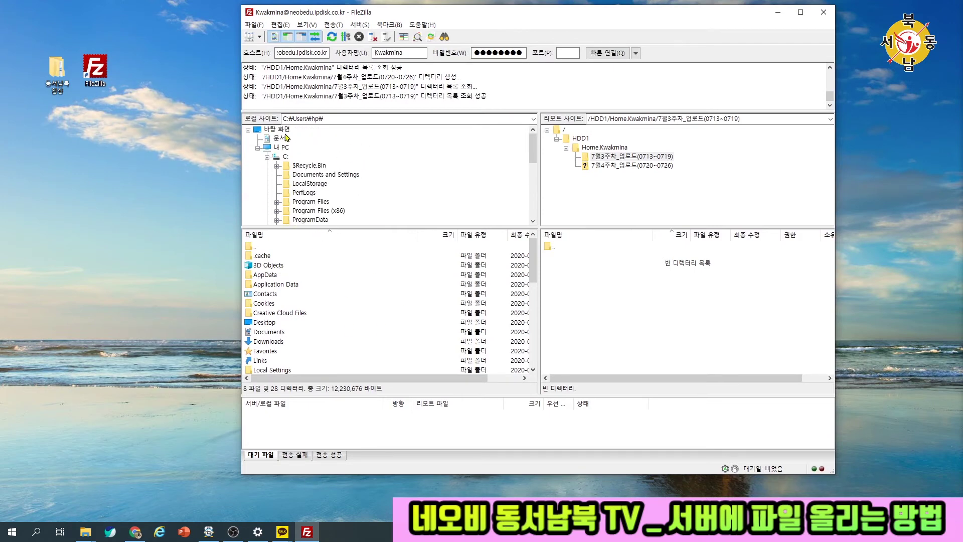
left_click(279, 129)
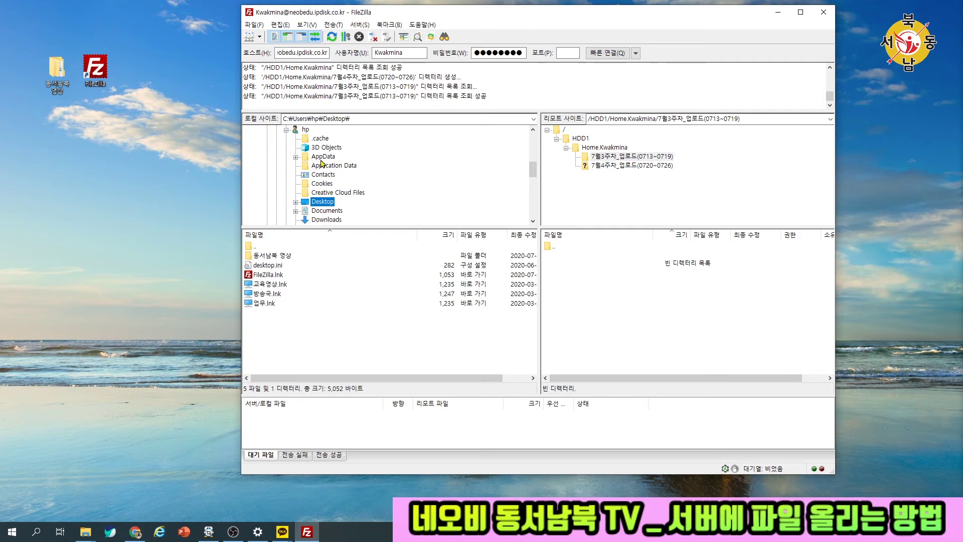
double_click(274, 256)
left_click(276, 257)
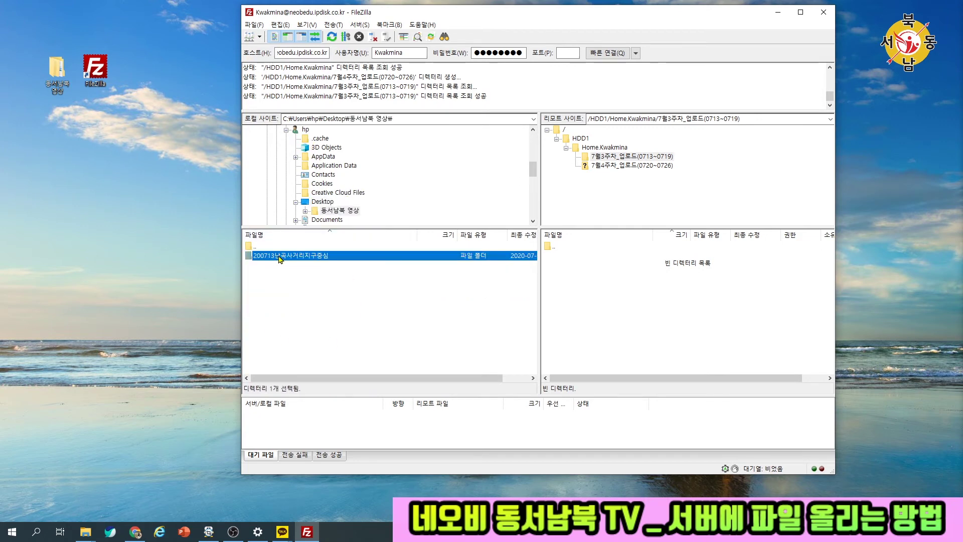
left_click_drag(279, 258, 640, 277)
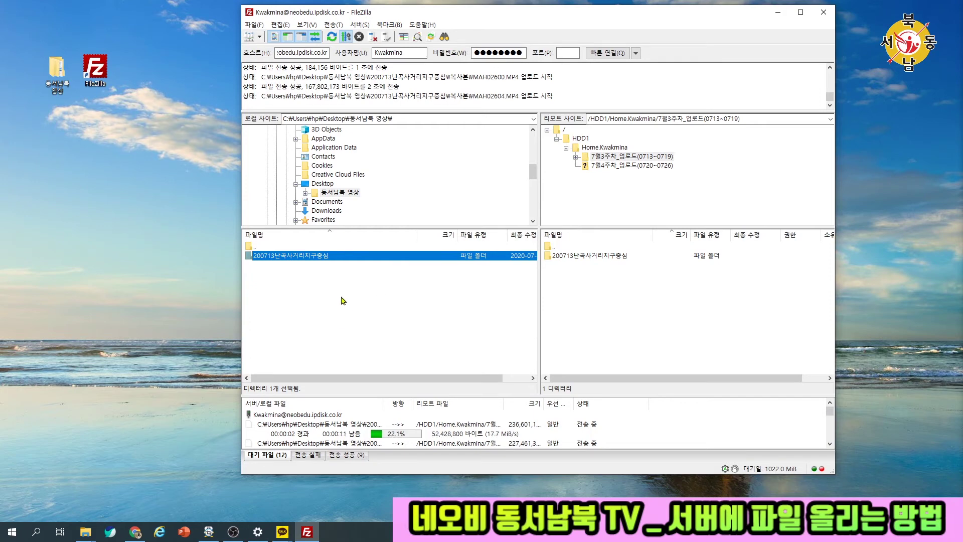
- Upload the entire desktop 동서남북 영상 folder into the 7월3주차 server folder
left_click(74, 205)
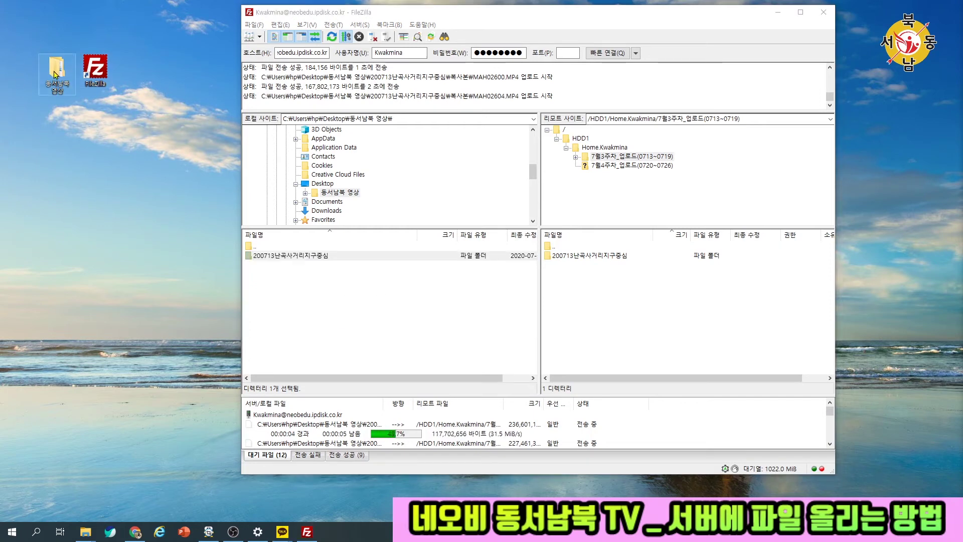
left_click_drag(55, 75, 632, 323)
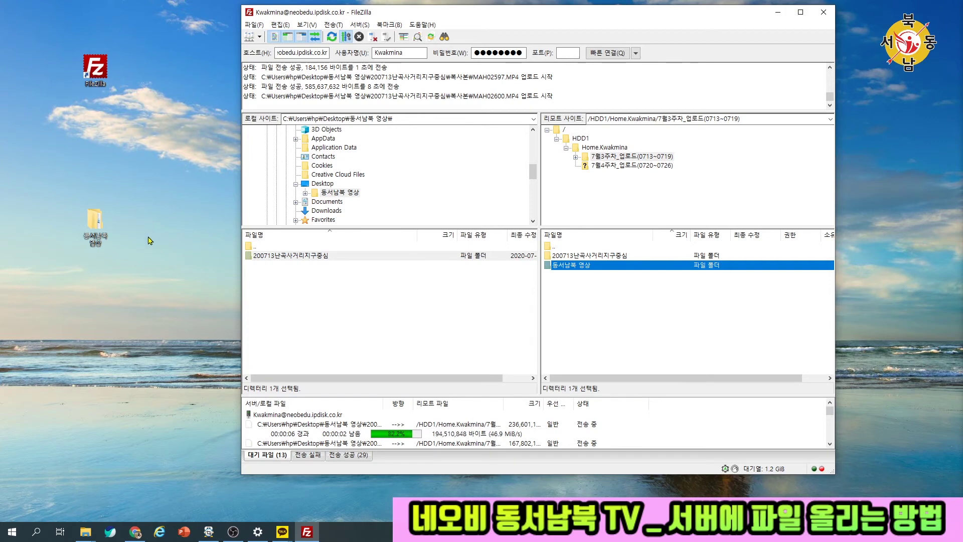
left_click(92, 239)
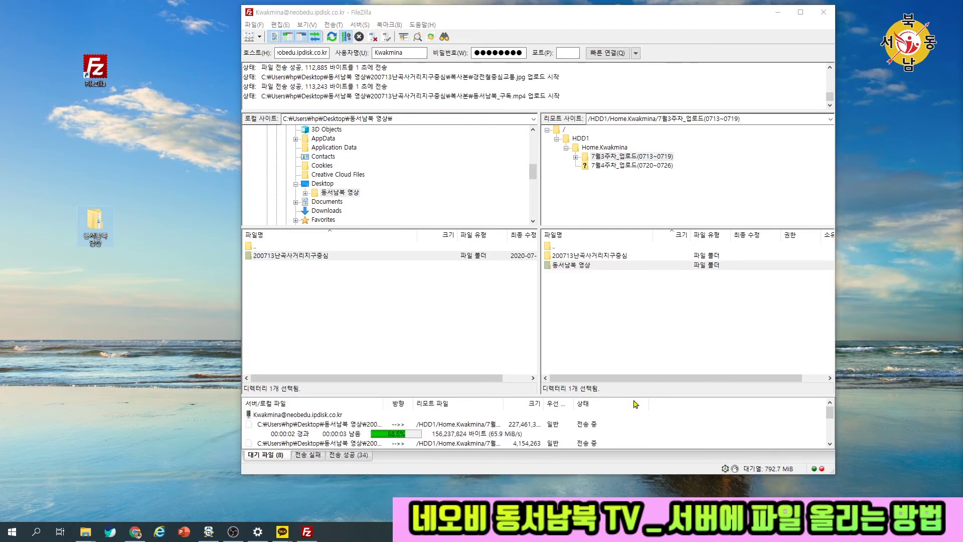
- Confirm no transfers failed and all 42 succeeded, then close FileZilla
left_click(310, 460)
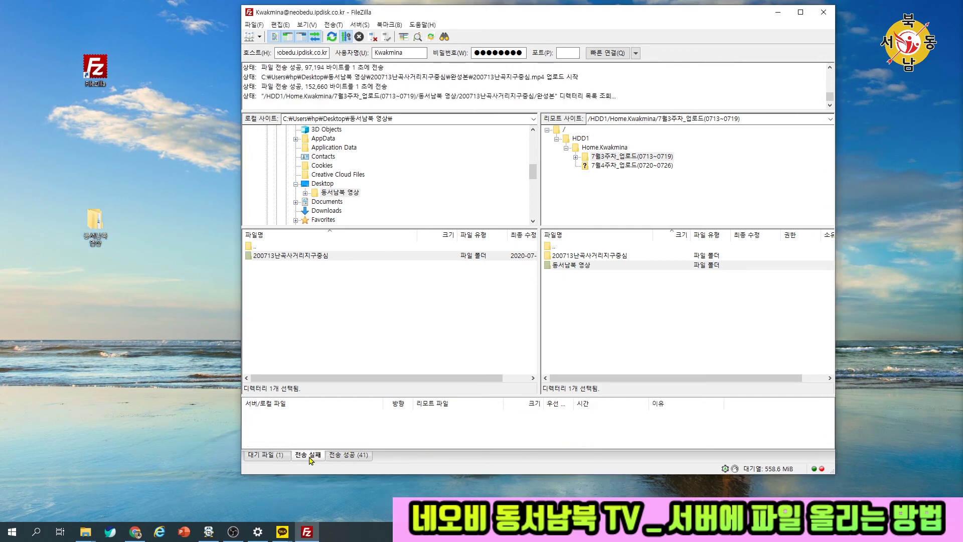
left_click(354, 460)
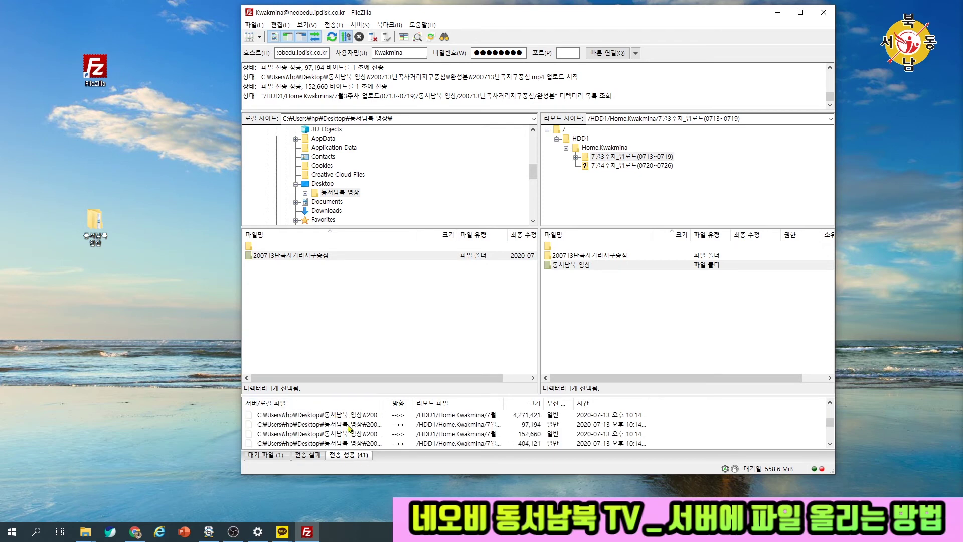
left_click(706, 324)
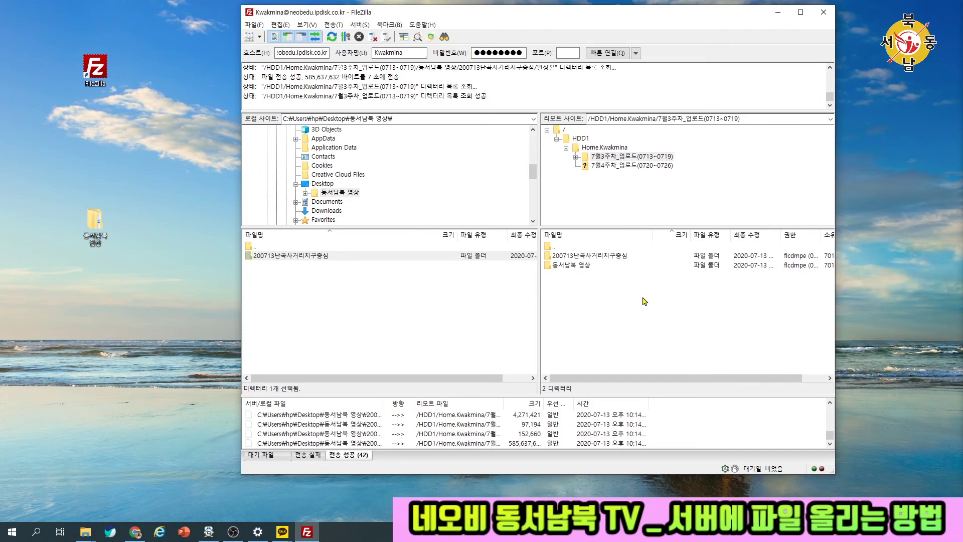
left_click(823, 13)
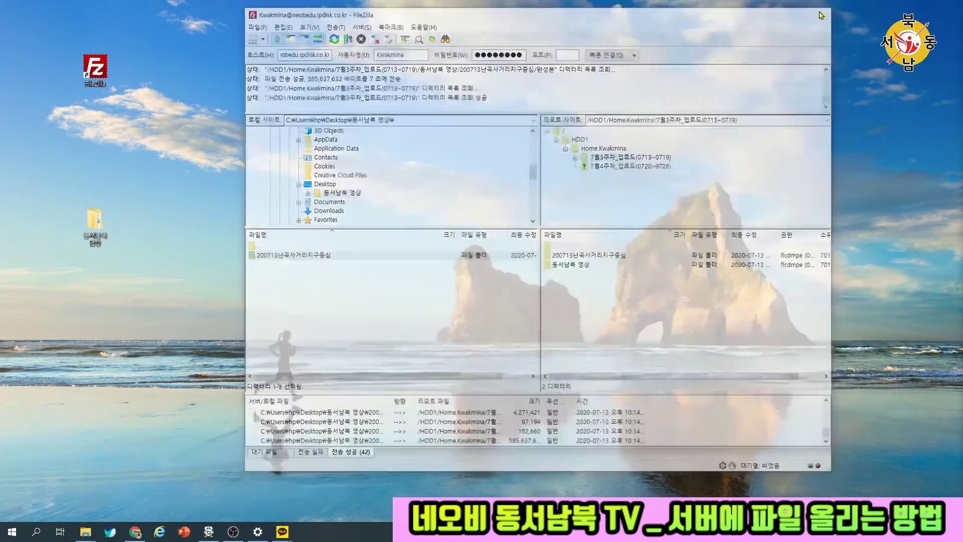
- Relaunch FileZilla and reconnect to the saved NAS server, always allowing insecure plain FTP
double_click(95, 70)
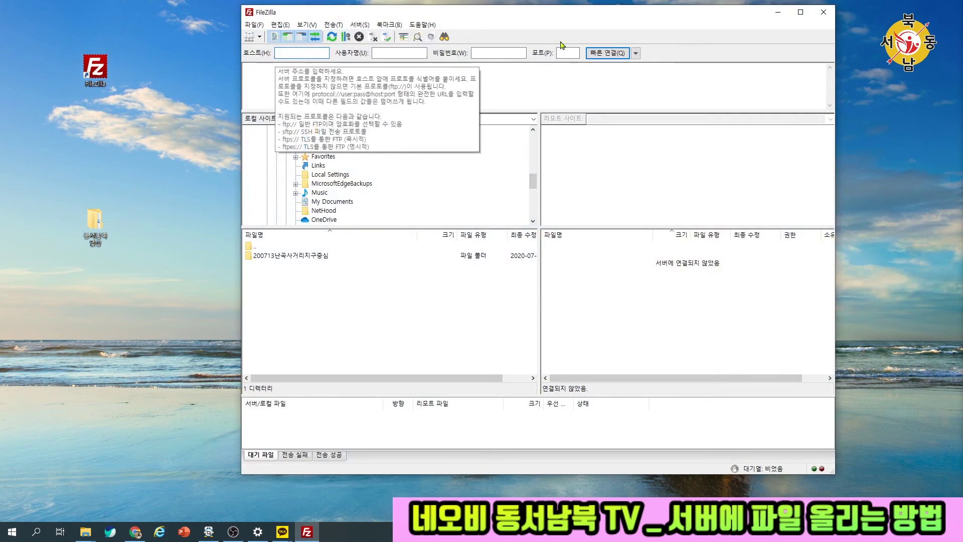
left_click(636, 52)
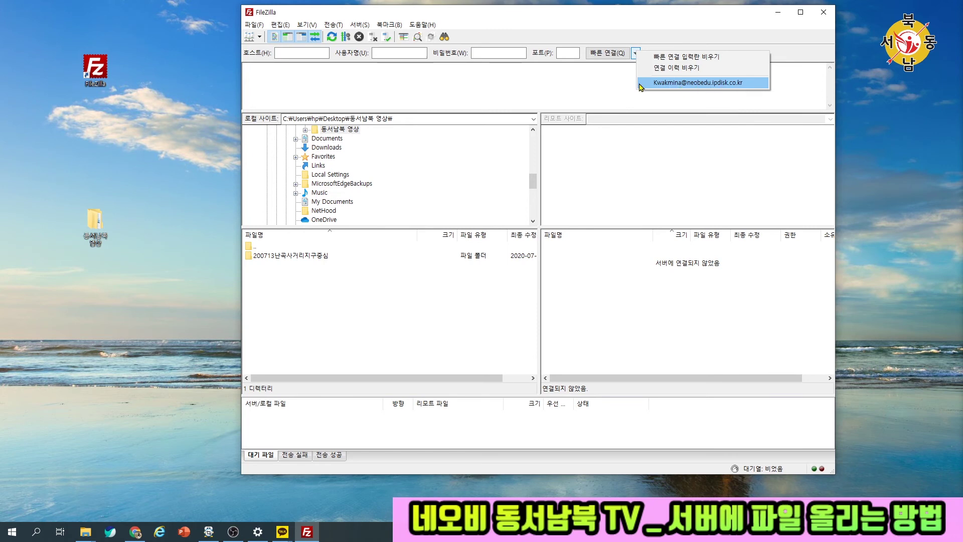
left_click(678, 83)
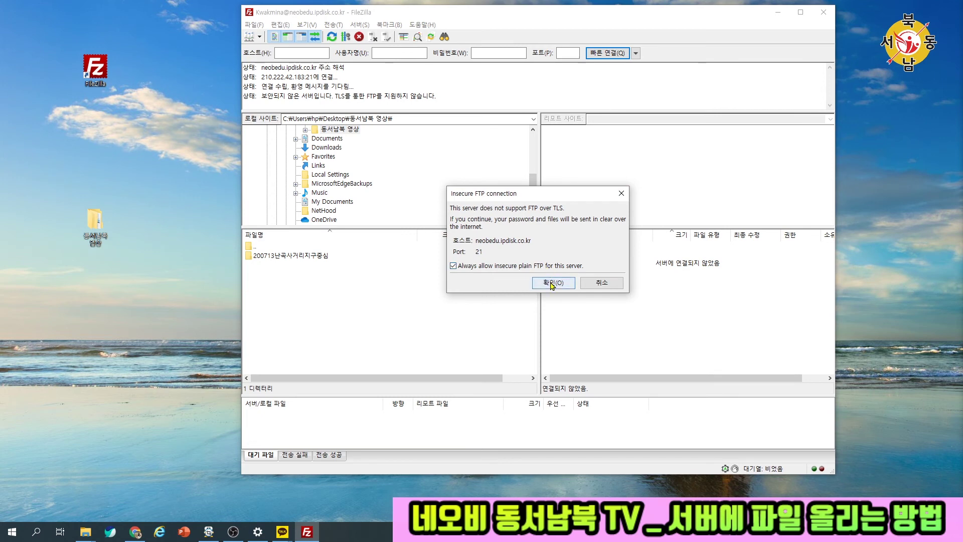
left_click(555, 266)
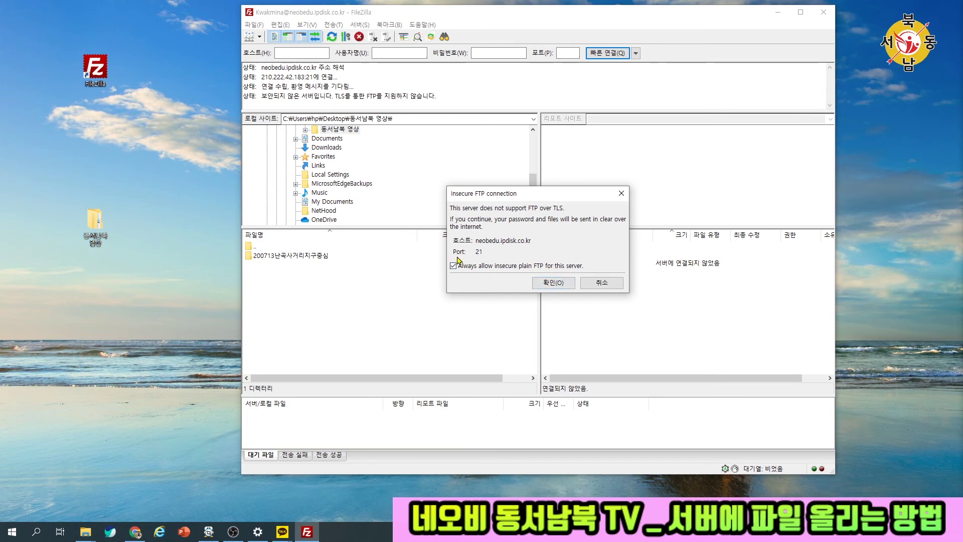
left_click(554, 283)
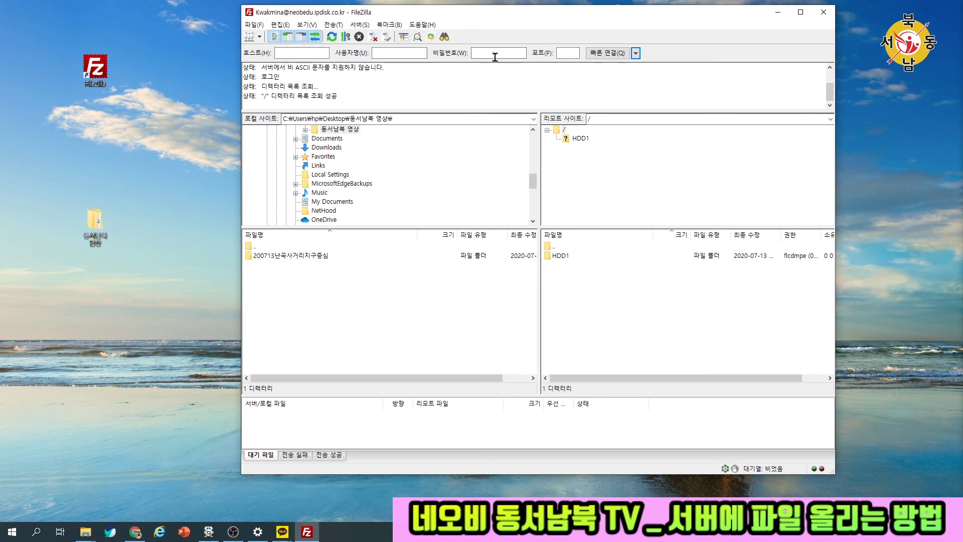
- Open HDD1, the home folder and 7월4주차_업로드(0720~0726), and upload the desktop 동서남북 영상 folder there
double_click(563, 256)
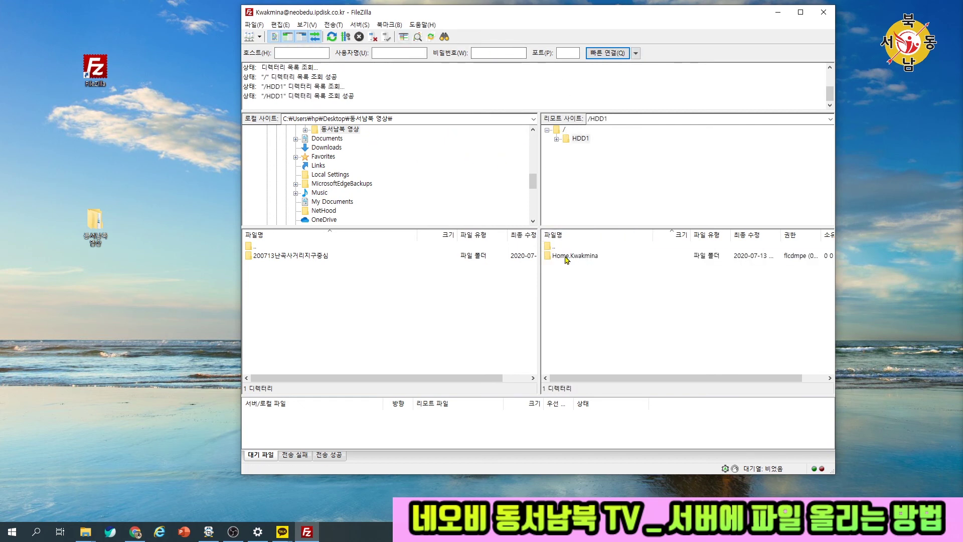
double_click(567, 257)
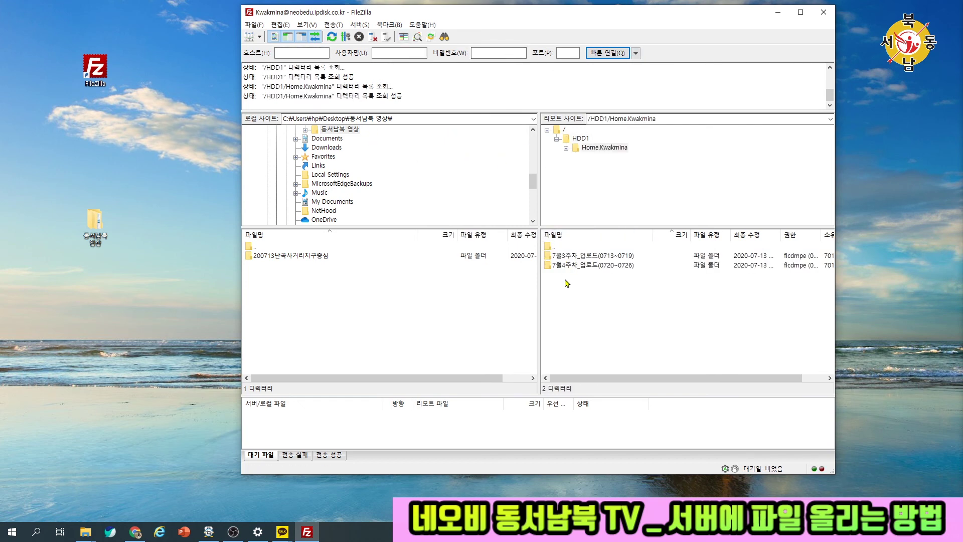
double_click(596, 265)
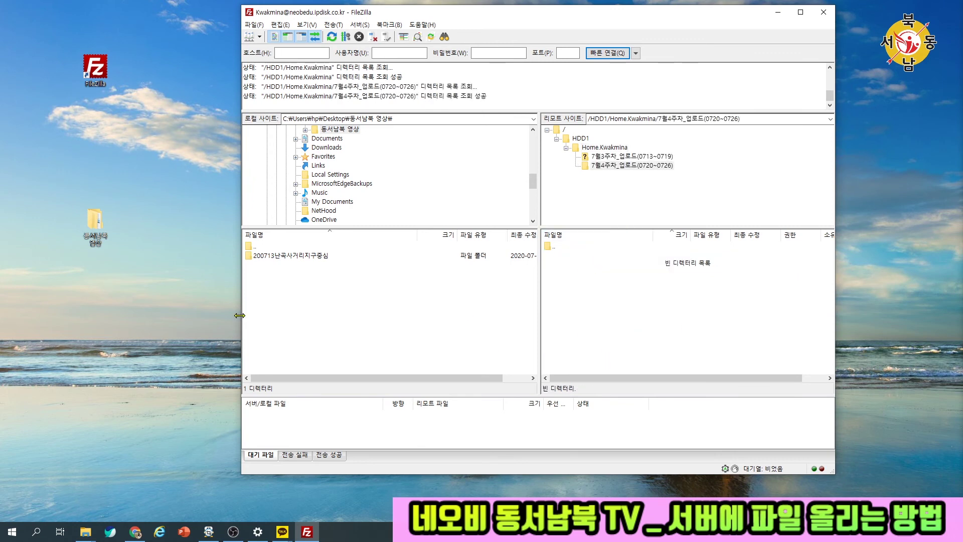
left_click_drag(100, 226, 615, 289)
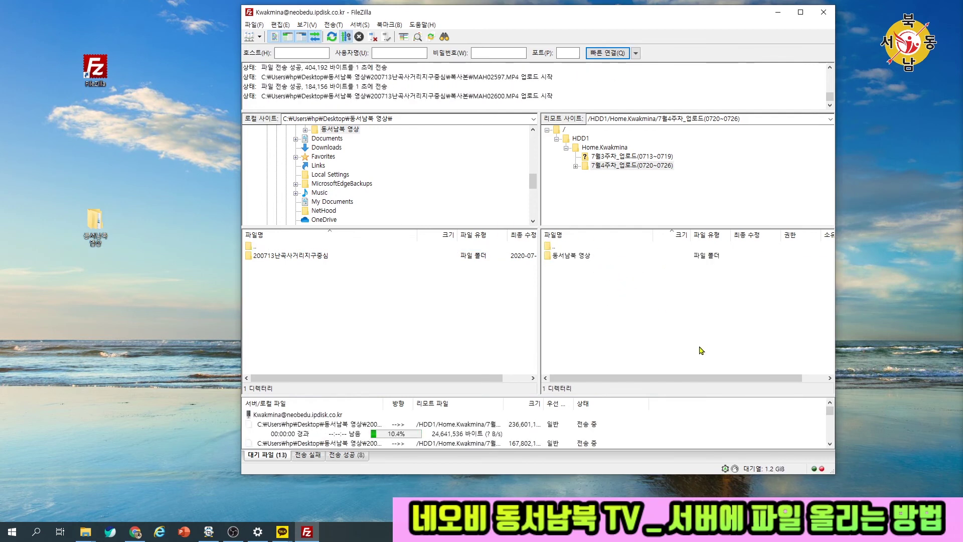
left_click(637, 53)
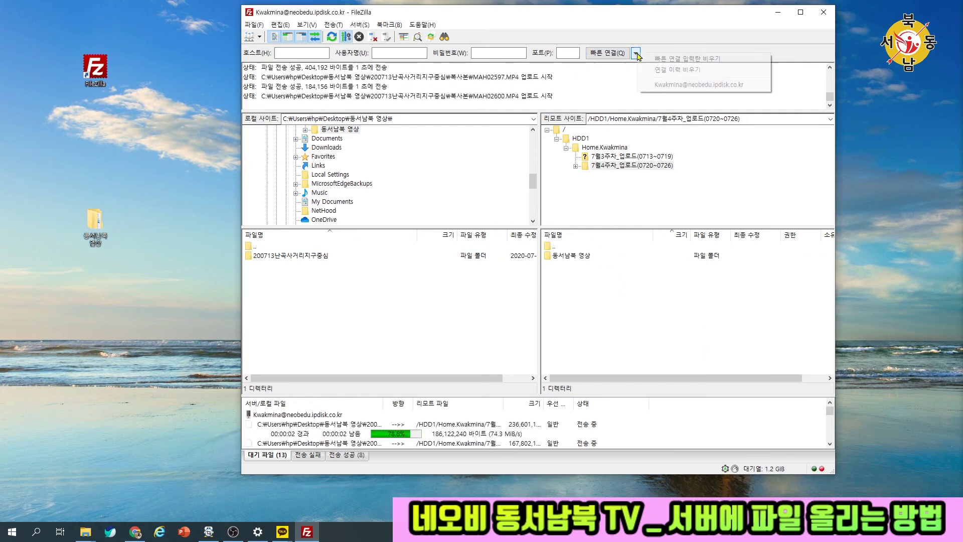
left_click(290, 57)
left_click(481, 54)
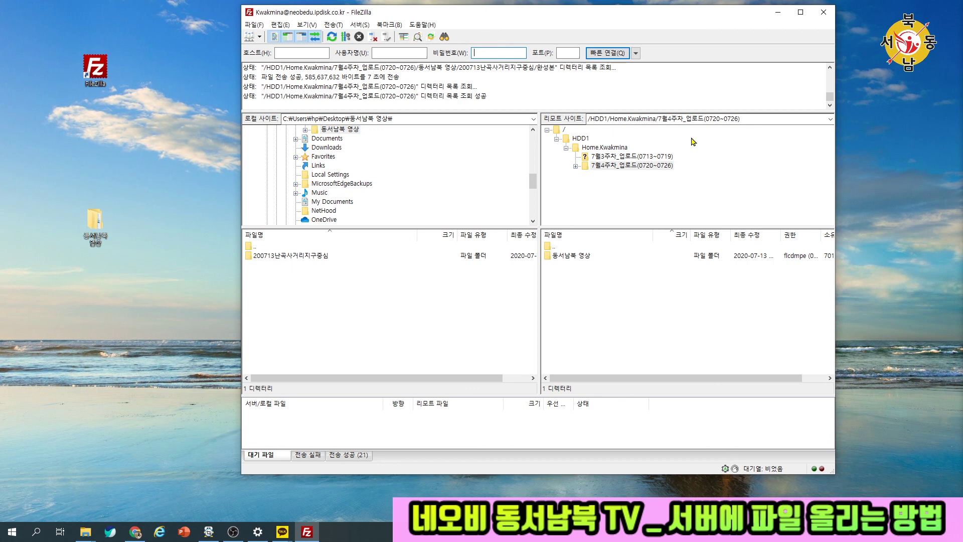
- Browse 200713난곡사거리지구중심, peeking into 완성본 and 복사본, then select the Premiere project and 네오비 내용정리폼
double_click(94, 241)
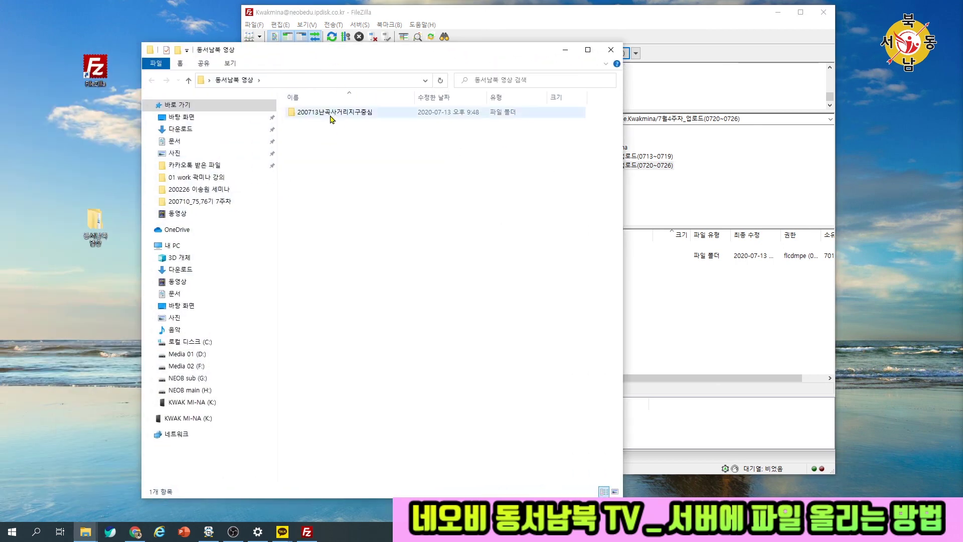
double_click(331, 112)
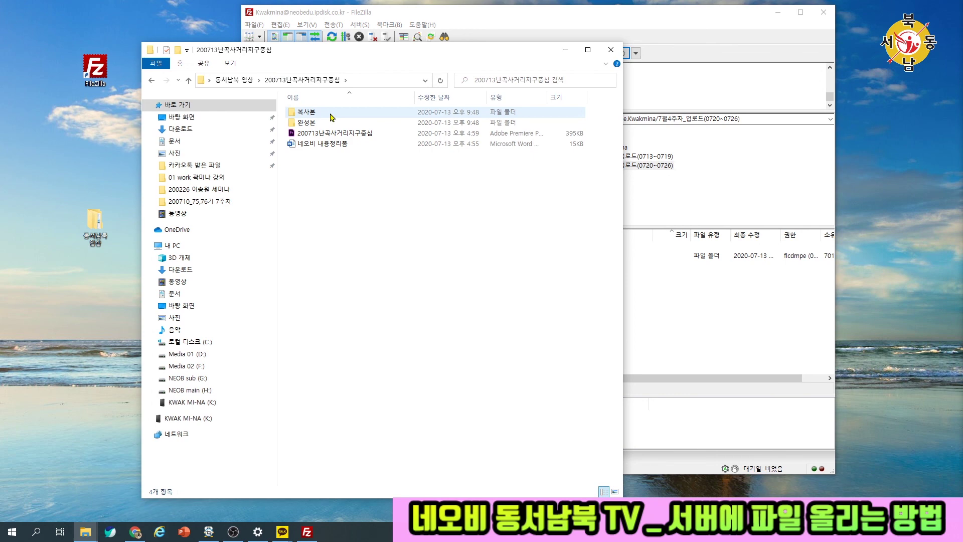
double_click(320, 122)
key("alt+Left")
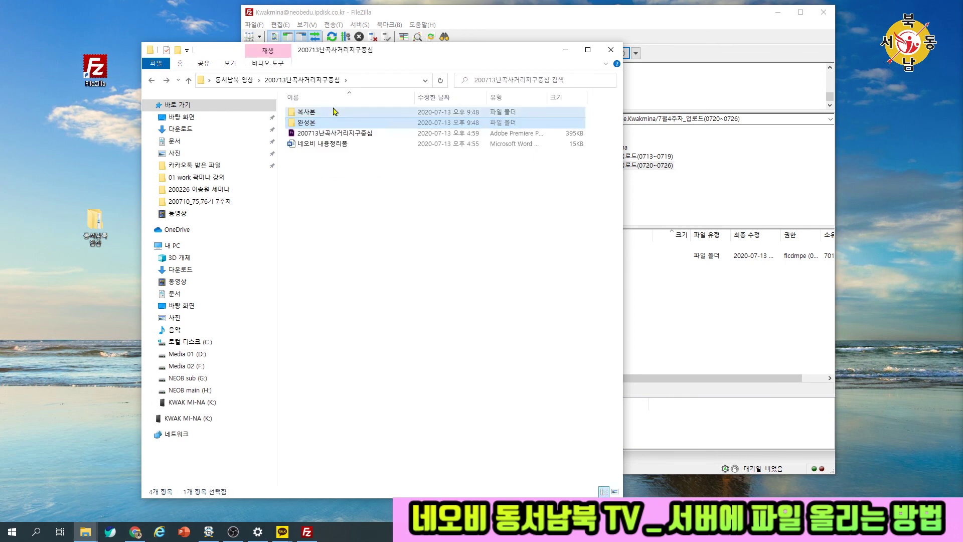
double_click(337, 111)
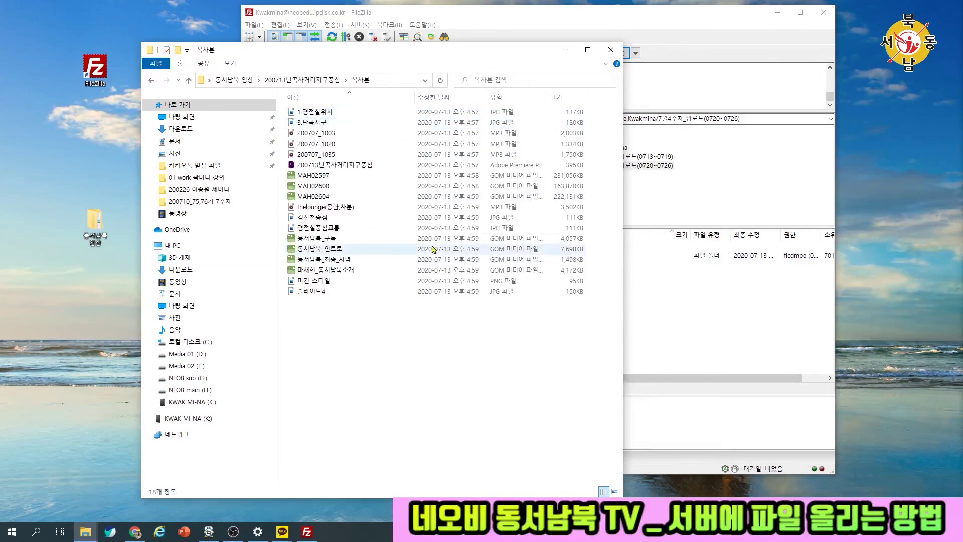
left_click(316, 81)
left_click(339, 136)
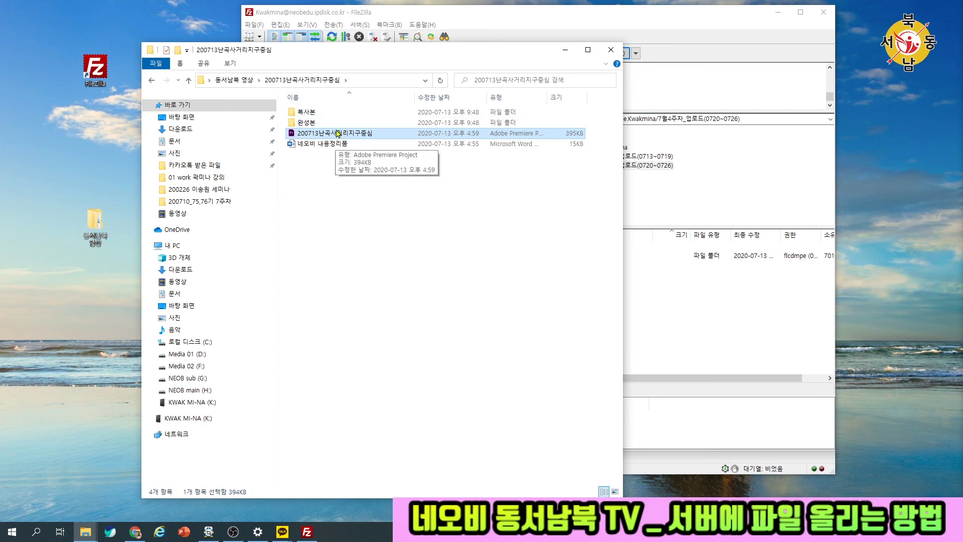
left_click(339, 146)
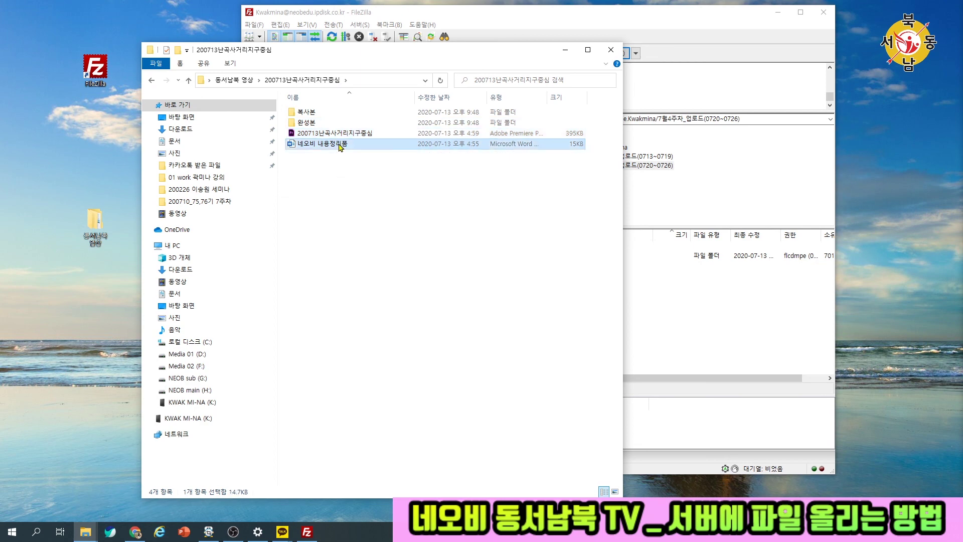